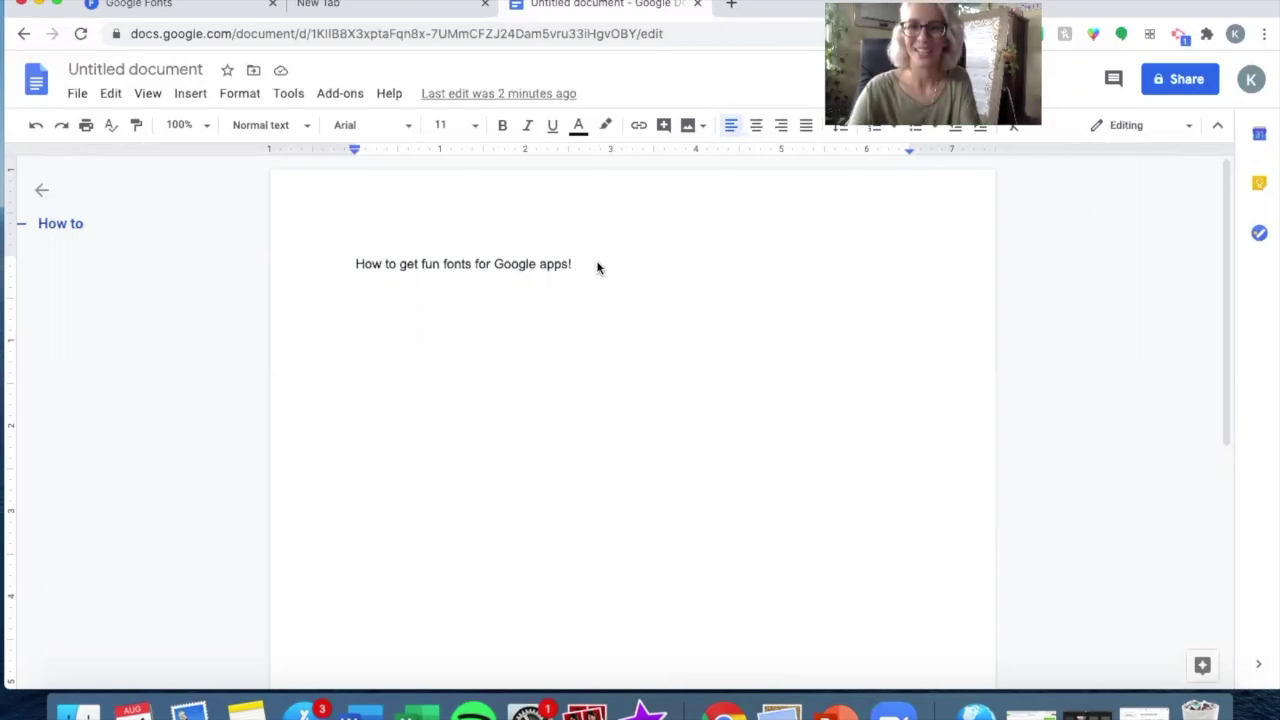
# Step: Scroll through the font list but keep the line in Arial, then go to the Google Fonts tab
pyautogui.click(408, 125)
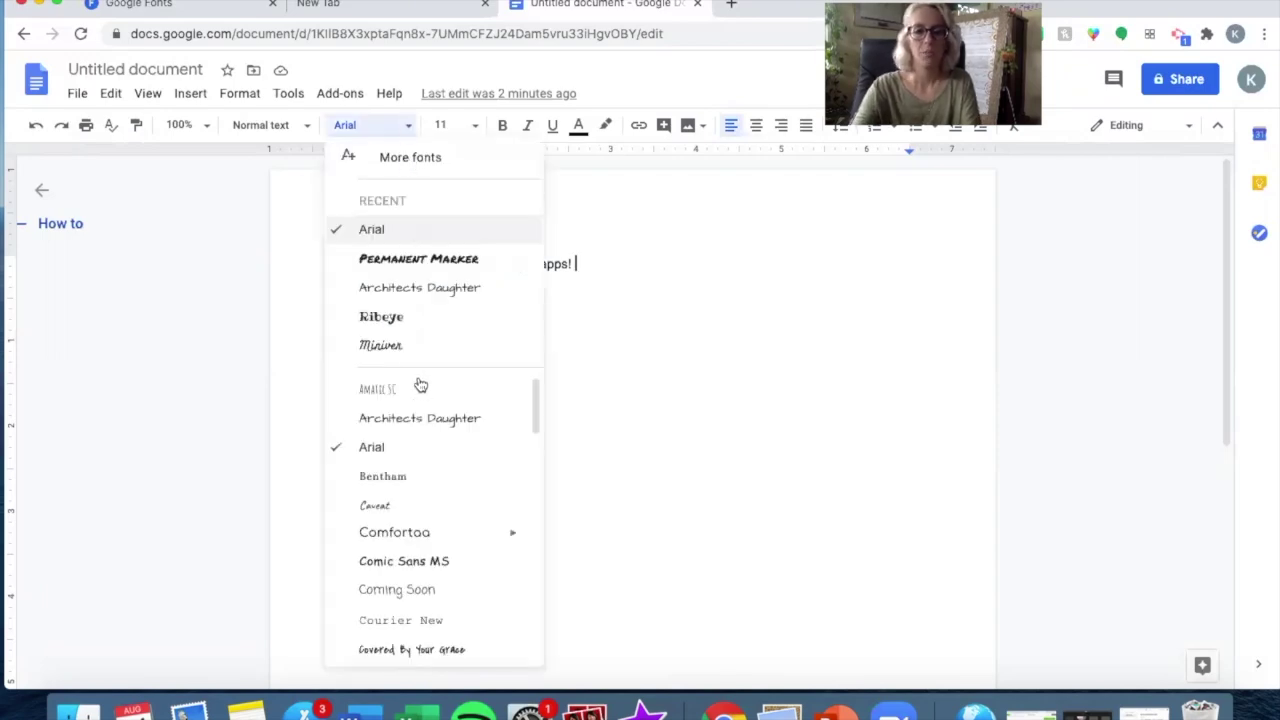
pyautogui.scroll(-5, 425, 490)
pyautogui.scroll(-5, 425, 490)
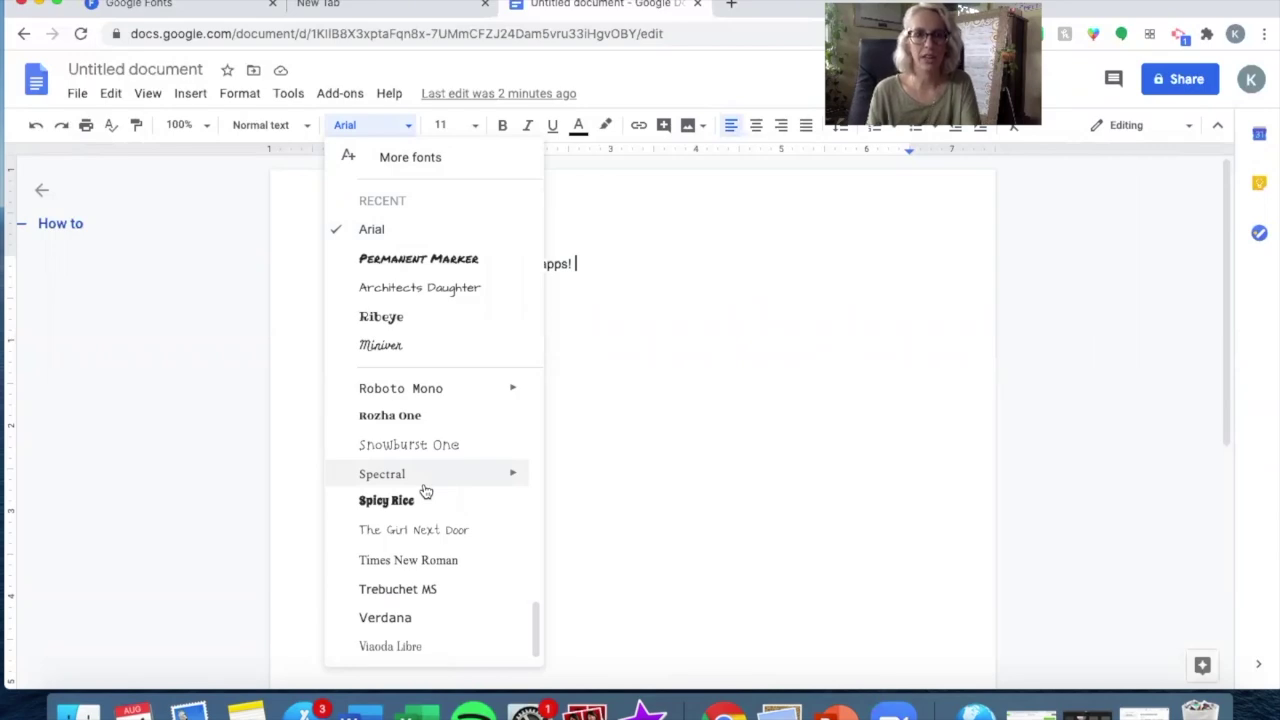
pyautogui.click(643, 460)
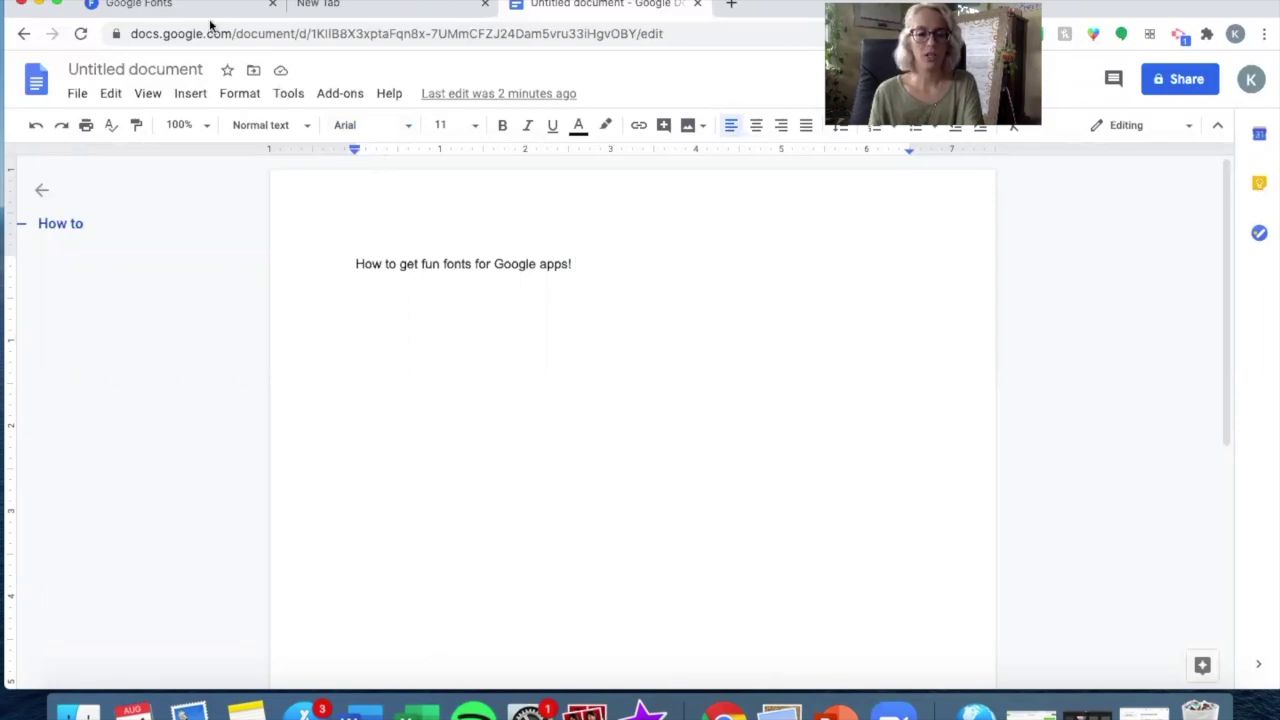
pyautogui.click(180, 4)
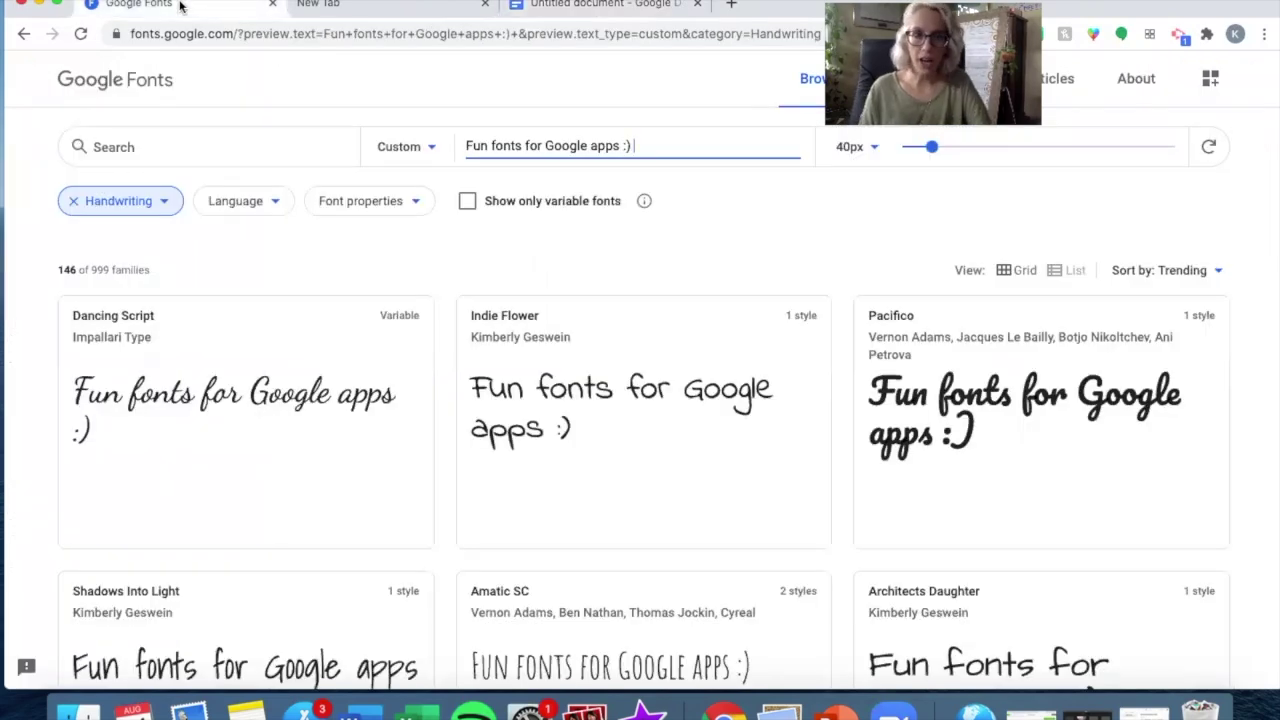
# Step: Reload fonts.google.com to clear the Handwriting filter and custom text, then focus the preview field
pyautogui.click(199, 36)
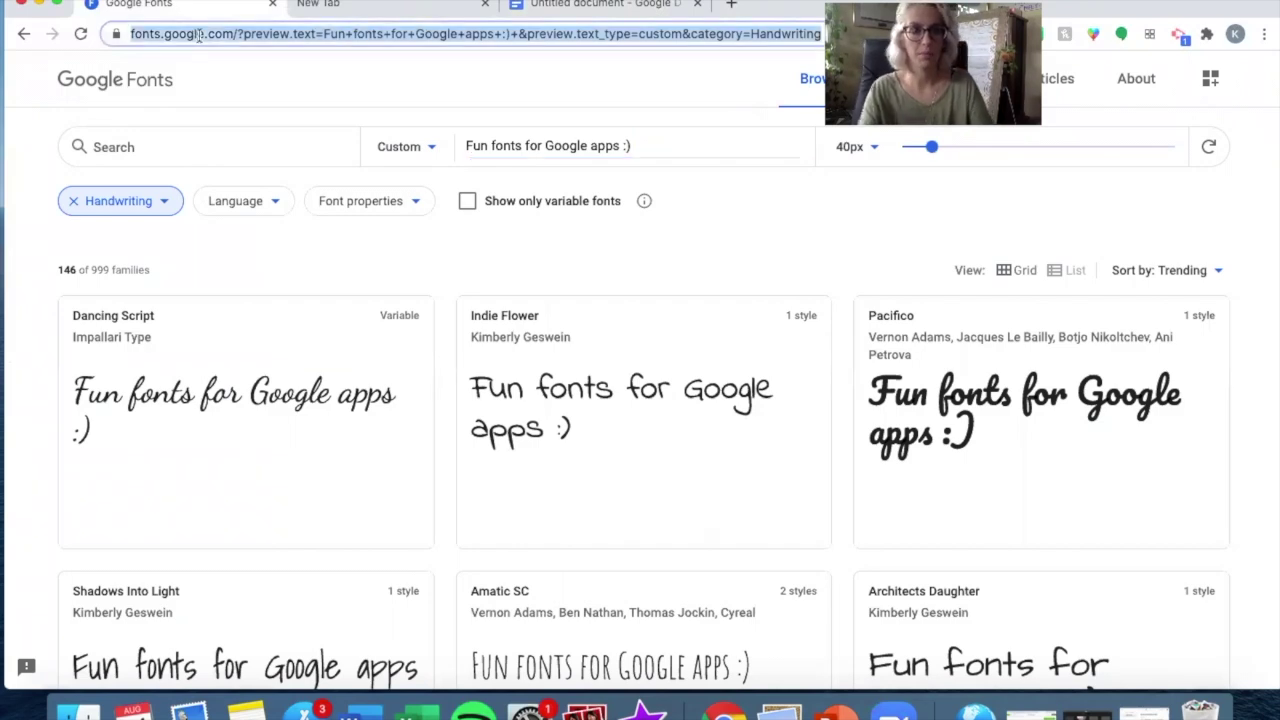
pyautogui.write('fonts.goo')
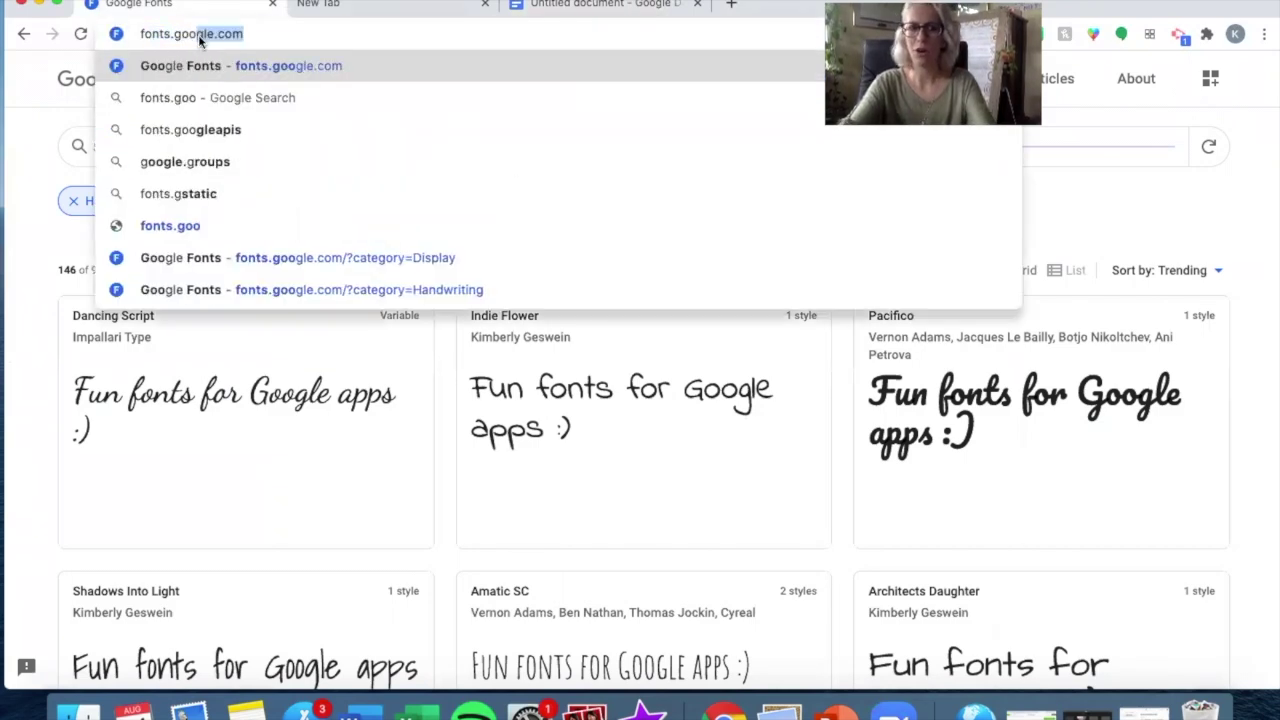
pyautogui.write('gle.com')
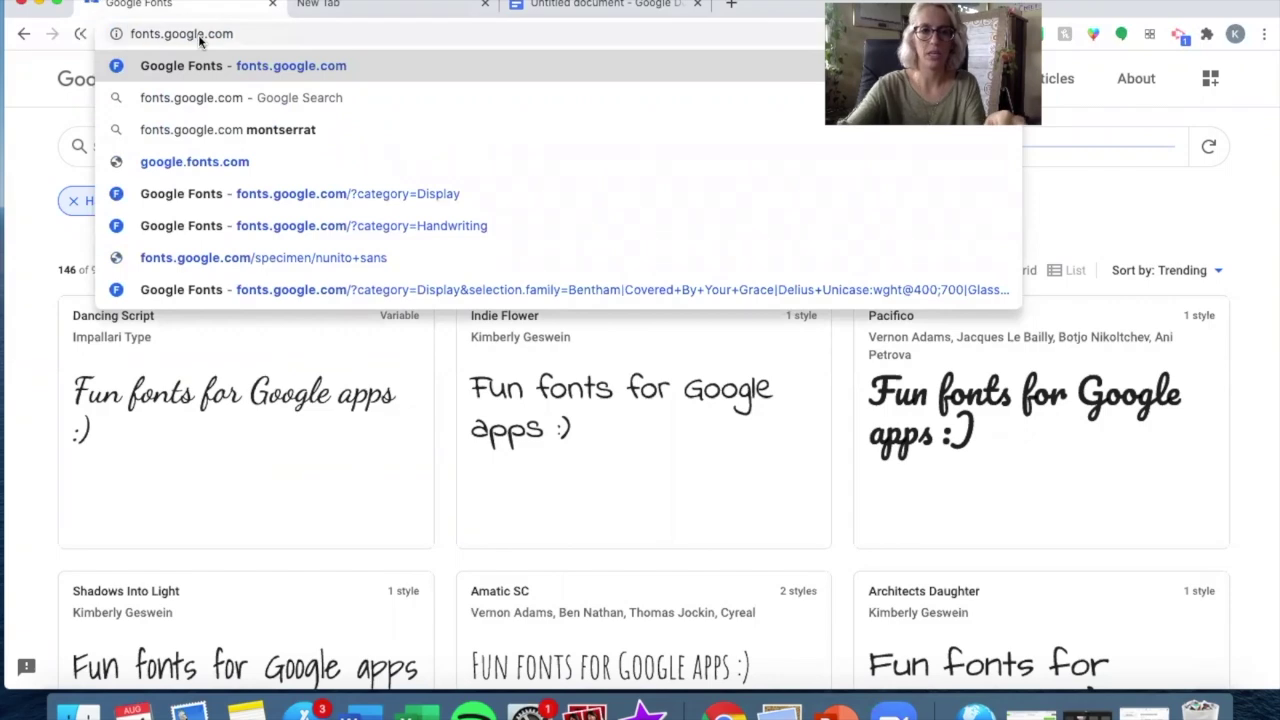
pyautogui.press('Return')
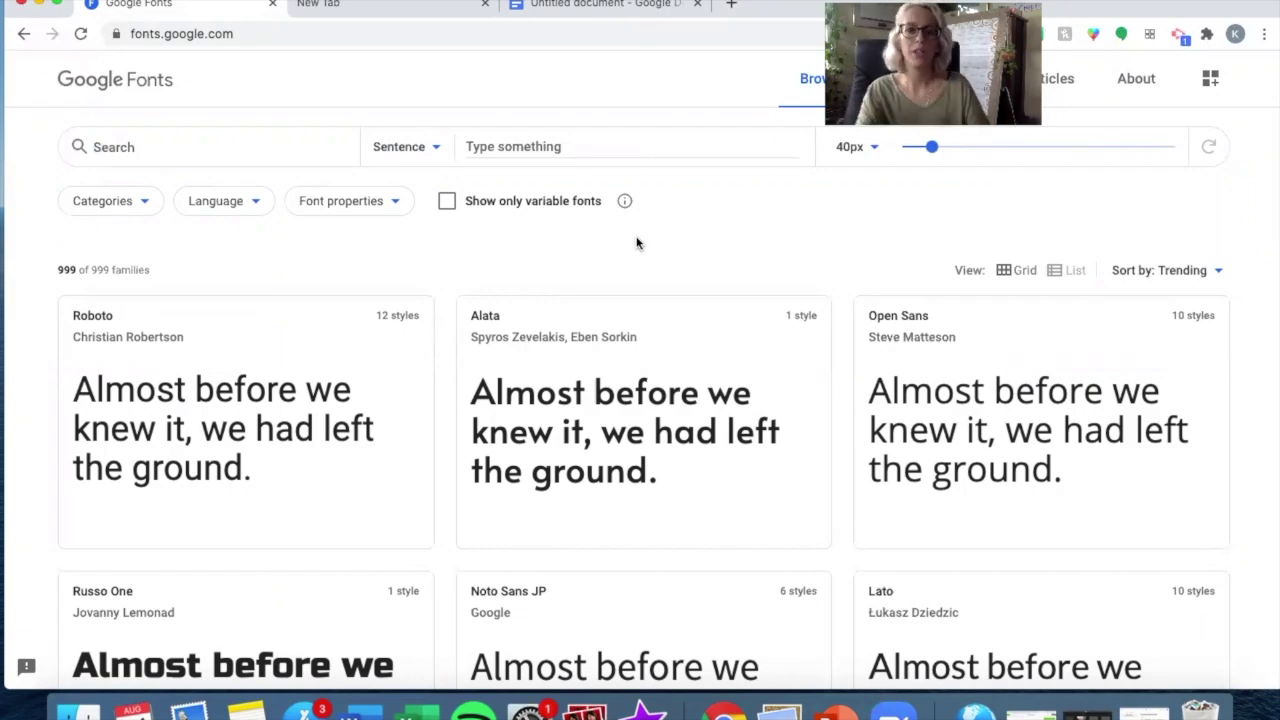
pyautogui.click(601, 140)
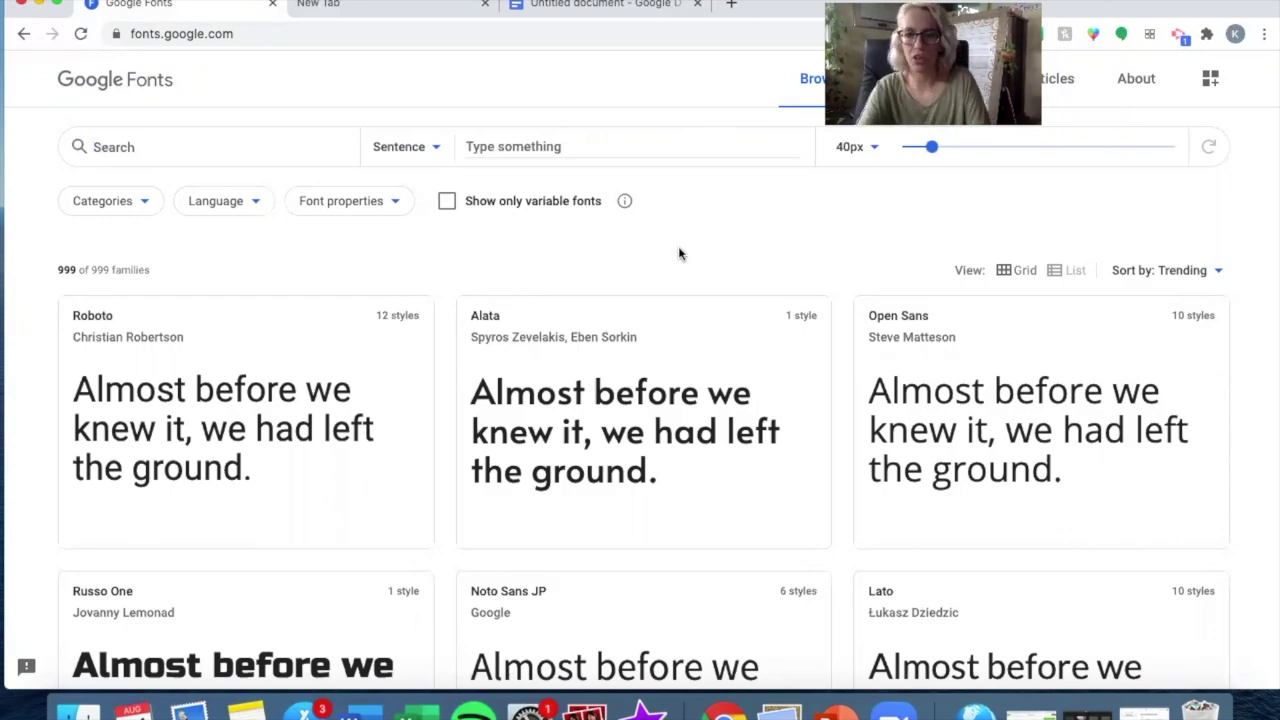
# Step: Scroll through the trending fonts, then move to a new browser tab with Google search
pyautogui.scroll(-5, 678, 254)
pyautogui.scroll(-3, 687, 232)
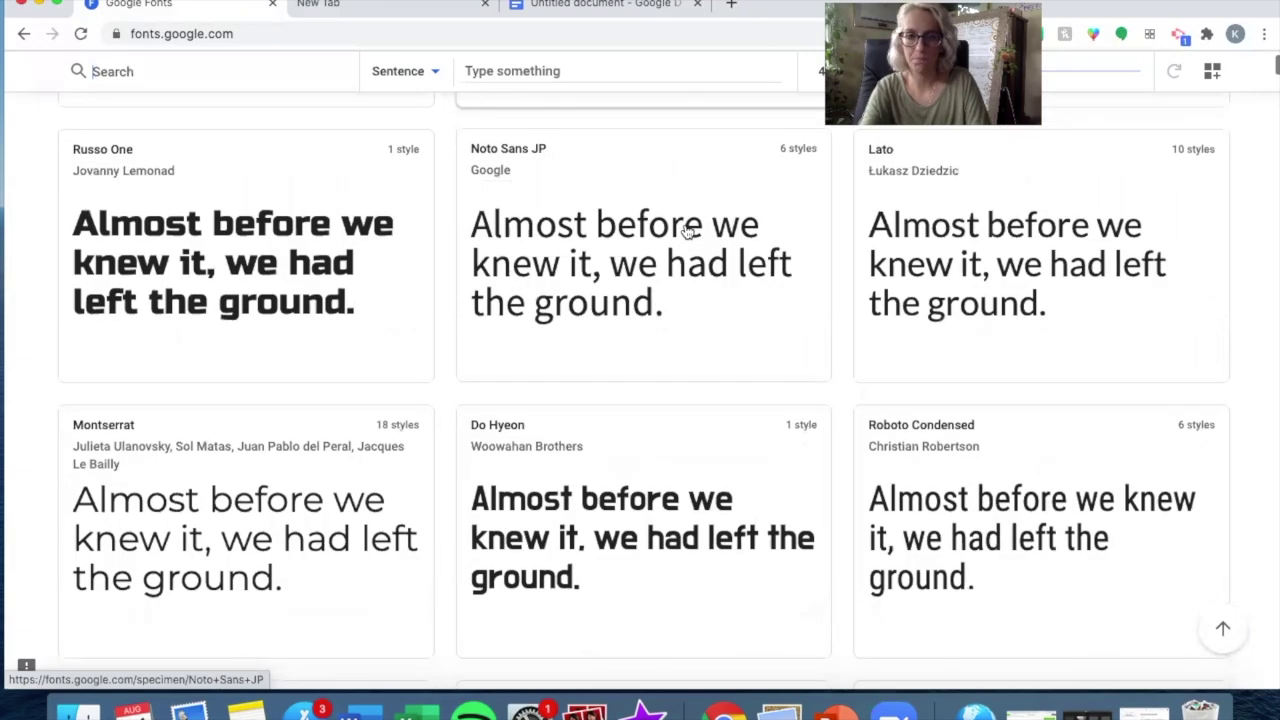
pyautogui.scroll(8, 560, 320)
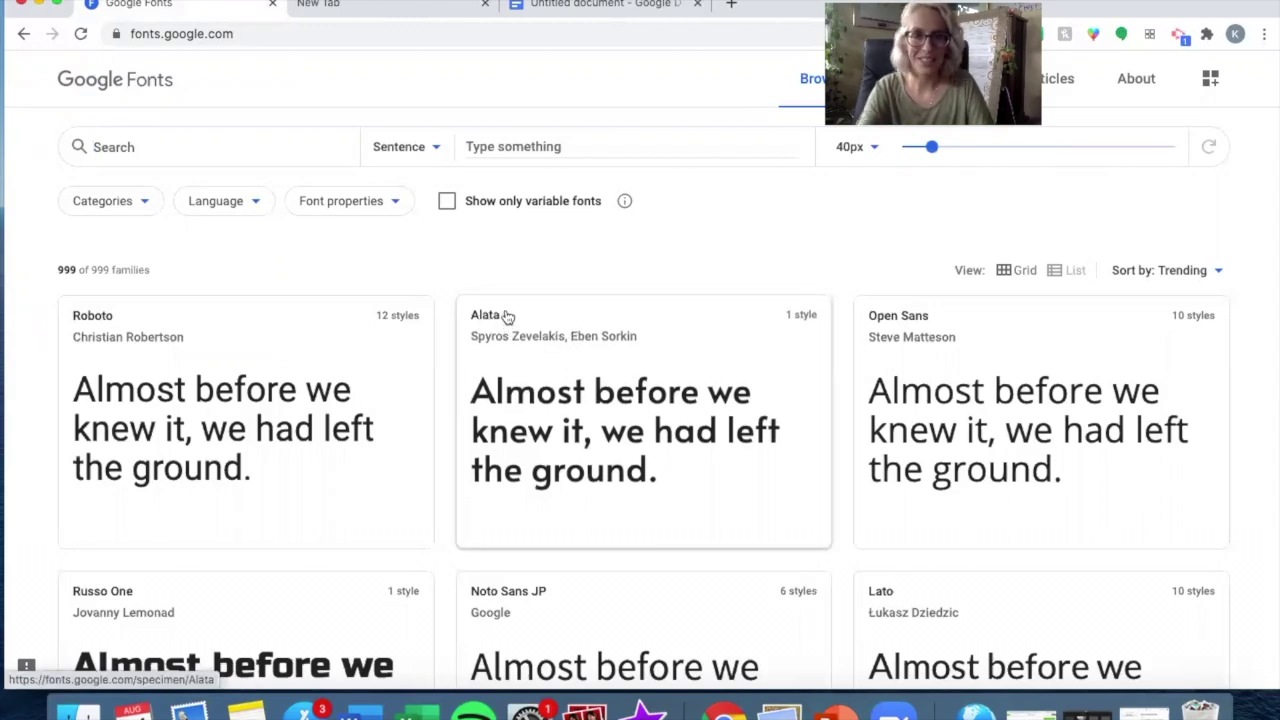
pyautogui.click(593, 10)
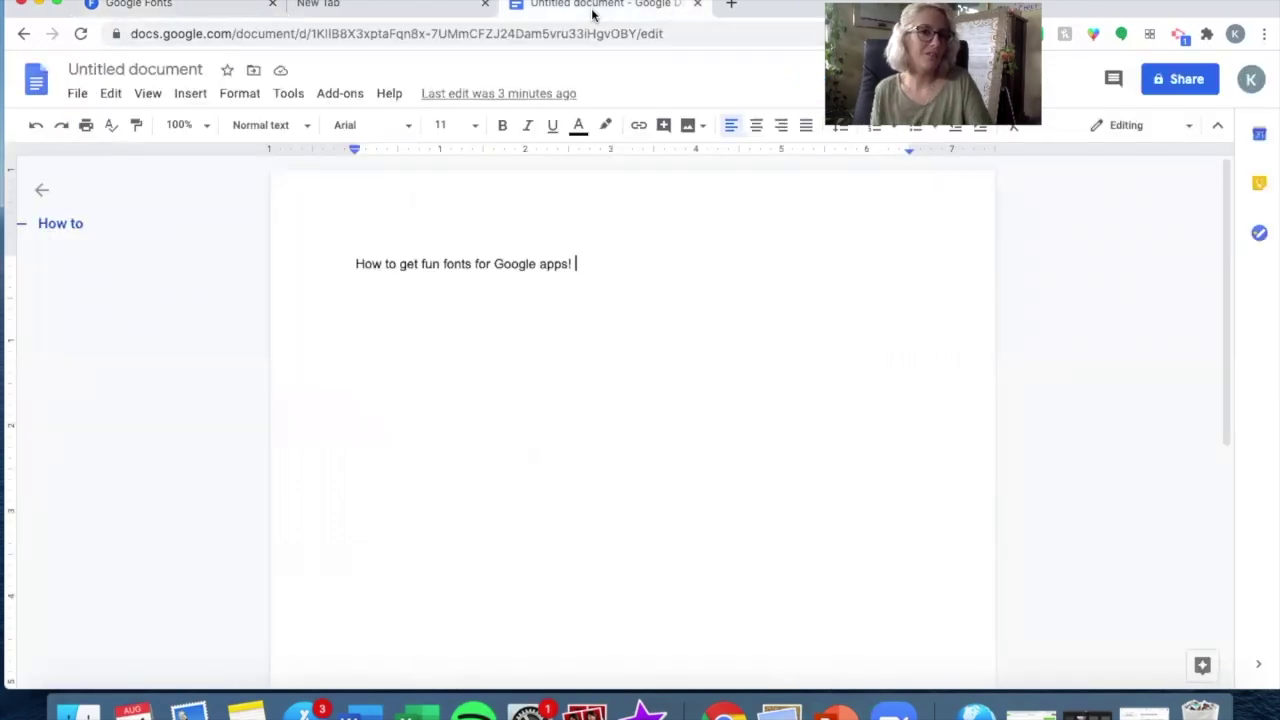
pyautogui.click(431, 9)
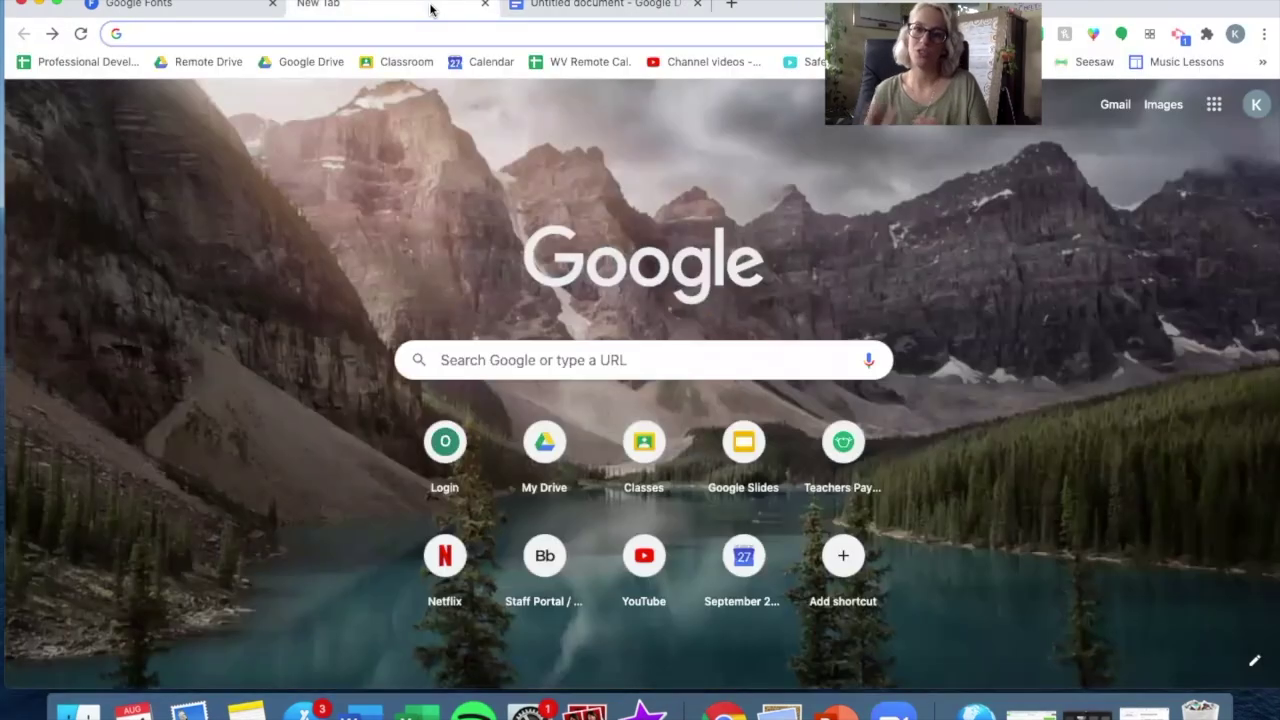
# Step: Scroll the Google apps panel down to Docs and Slides, then return to the Untitled document
pyautogui.click(1214, 104)
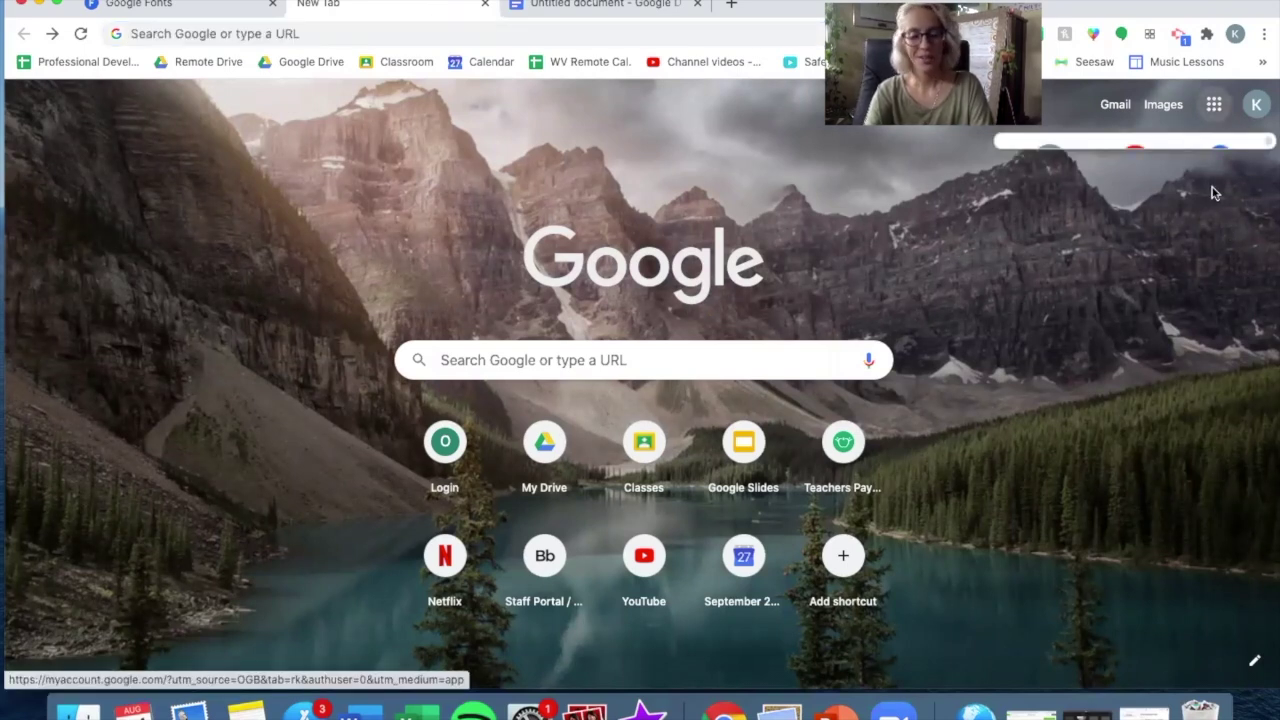
pyautogui.click(1216, 108)
pyautogui.click(1215, 106)
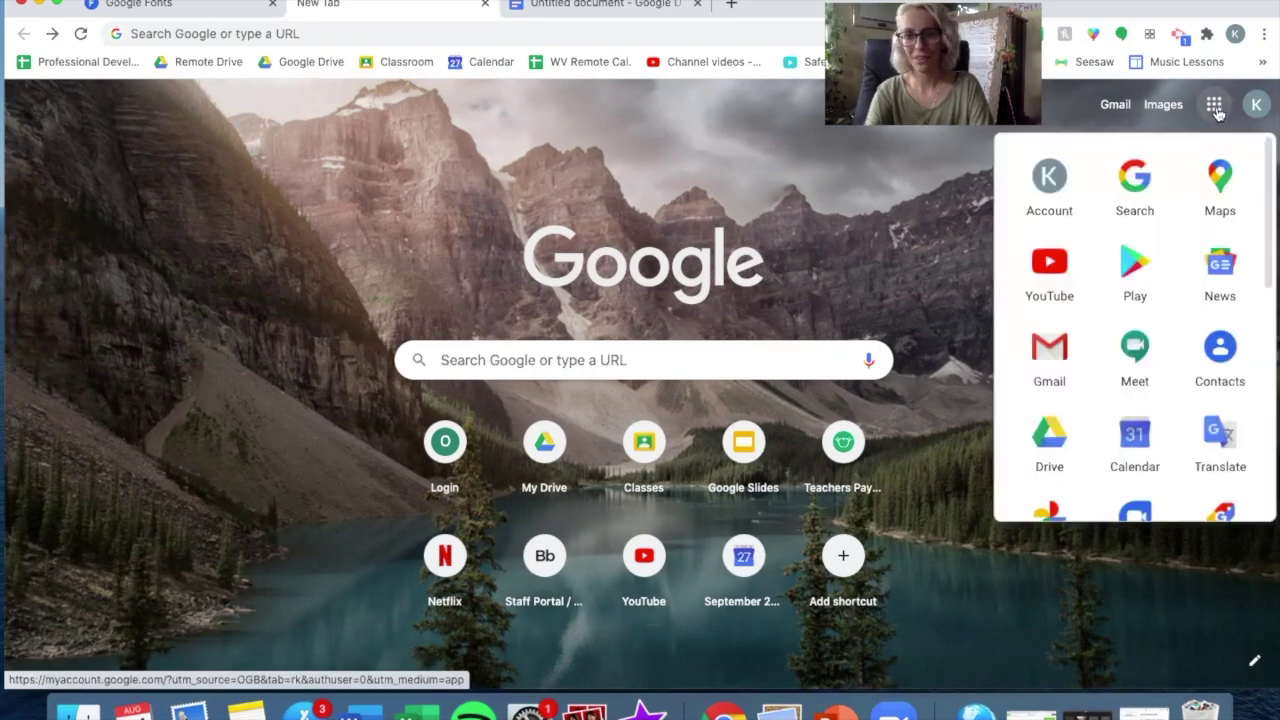
pyautogui.scroll(-3, 1160, 376)
pyautogui.scroll(-2, 1157, 370)
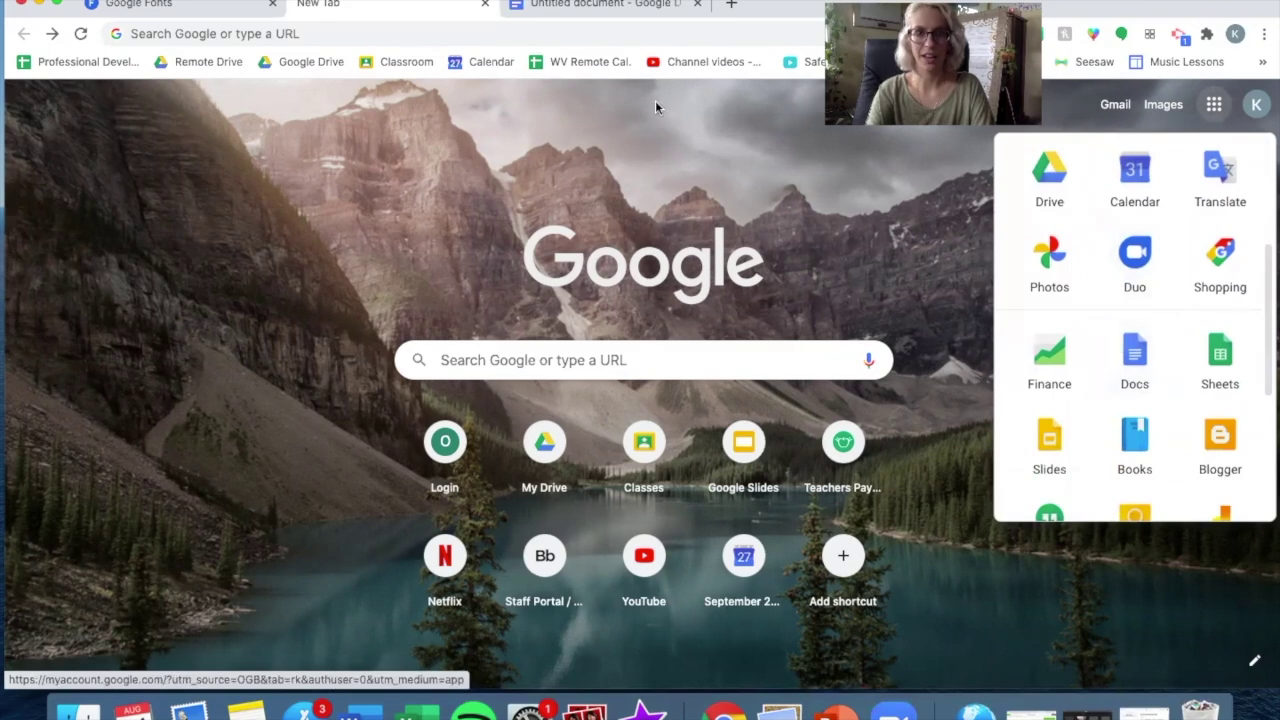
pyautogui.click(630, 12)
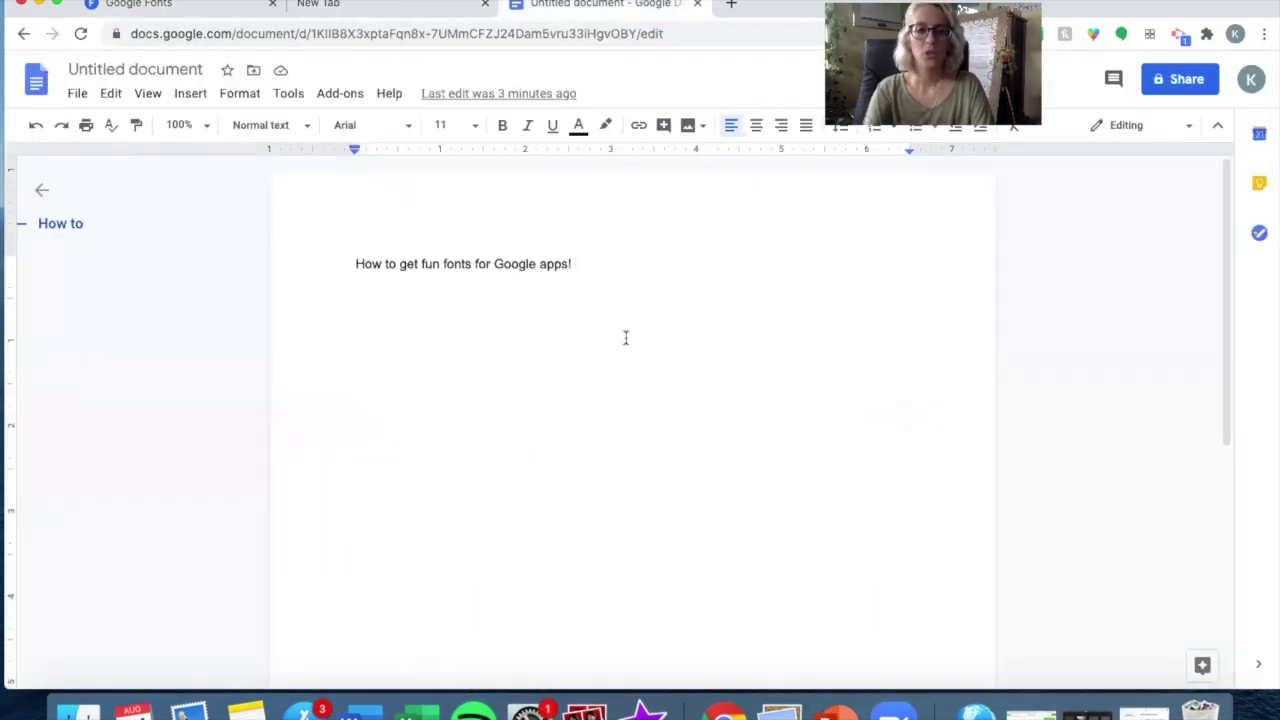
# Step: Select the line 'How to get fun fonts for Google apps!' and open its font list
pyautogui.click(183, 6)
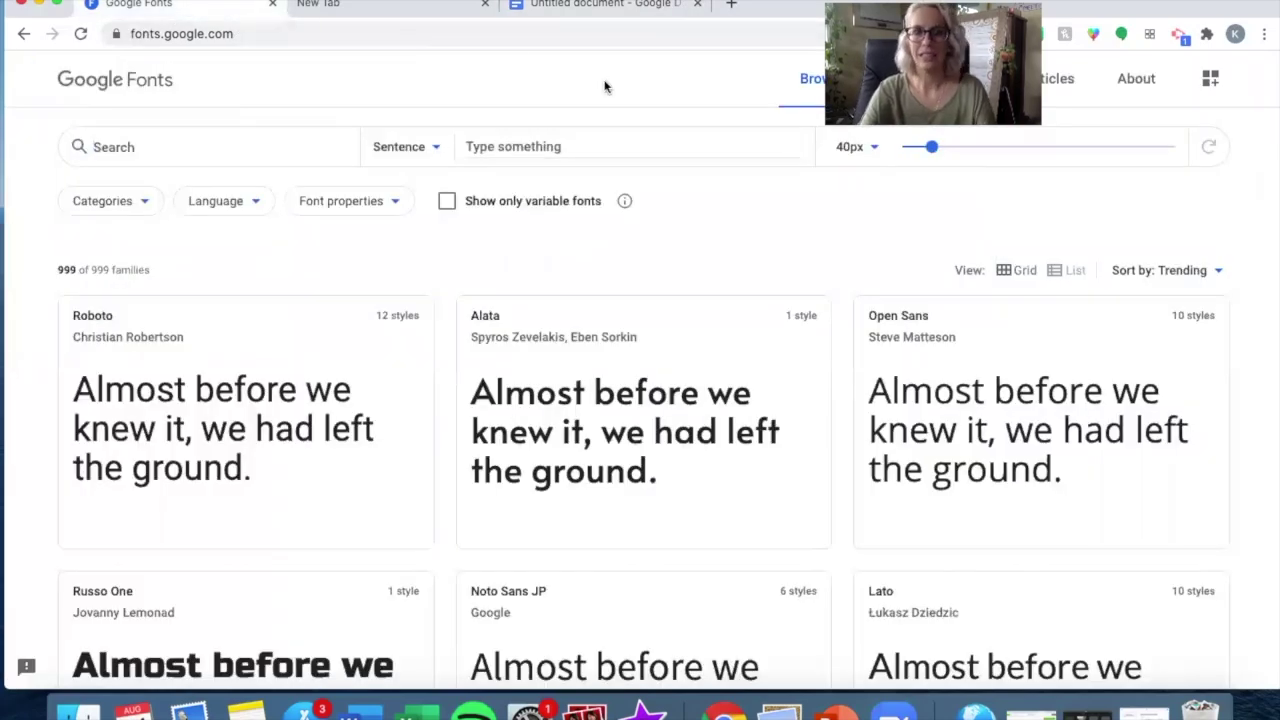
pyautogui.click(631, 8)
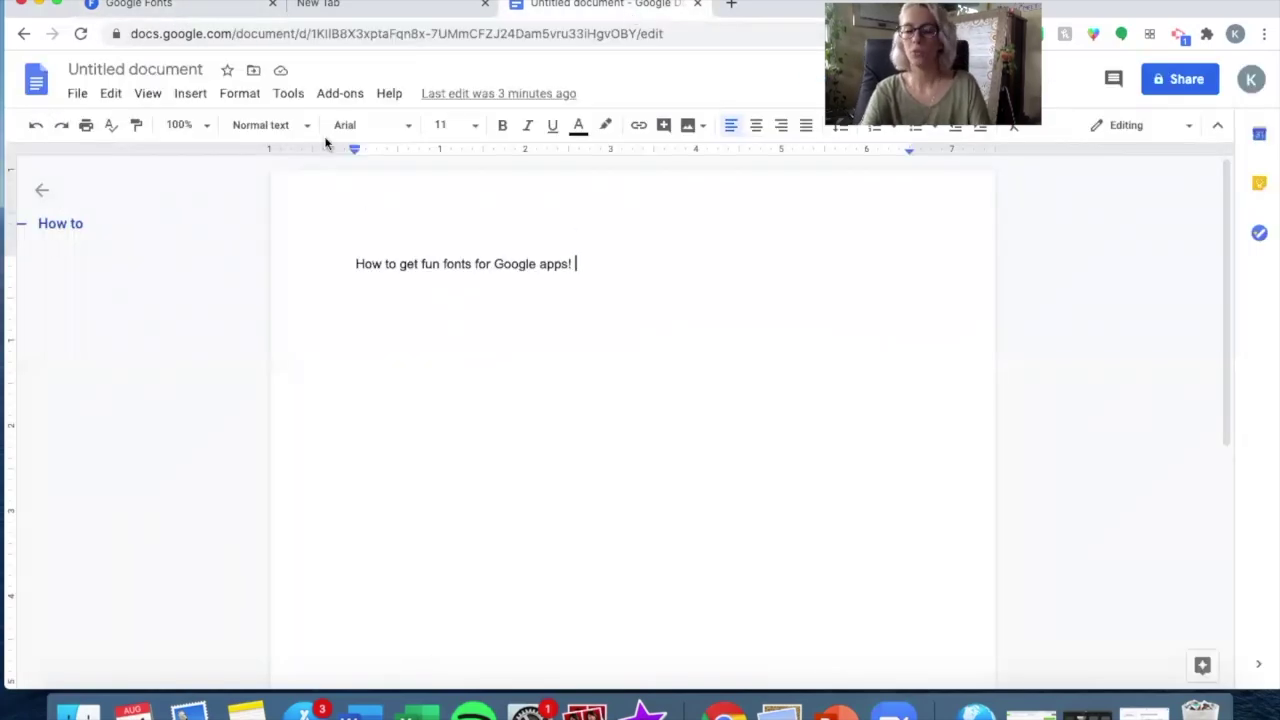
pyautogui.moveTo(611, 279); pyautogui.dragTo(332, 254)
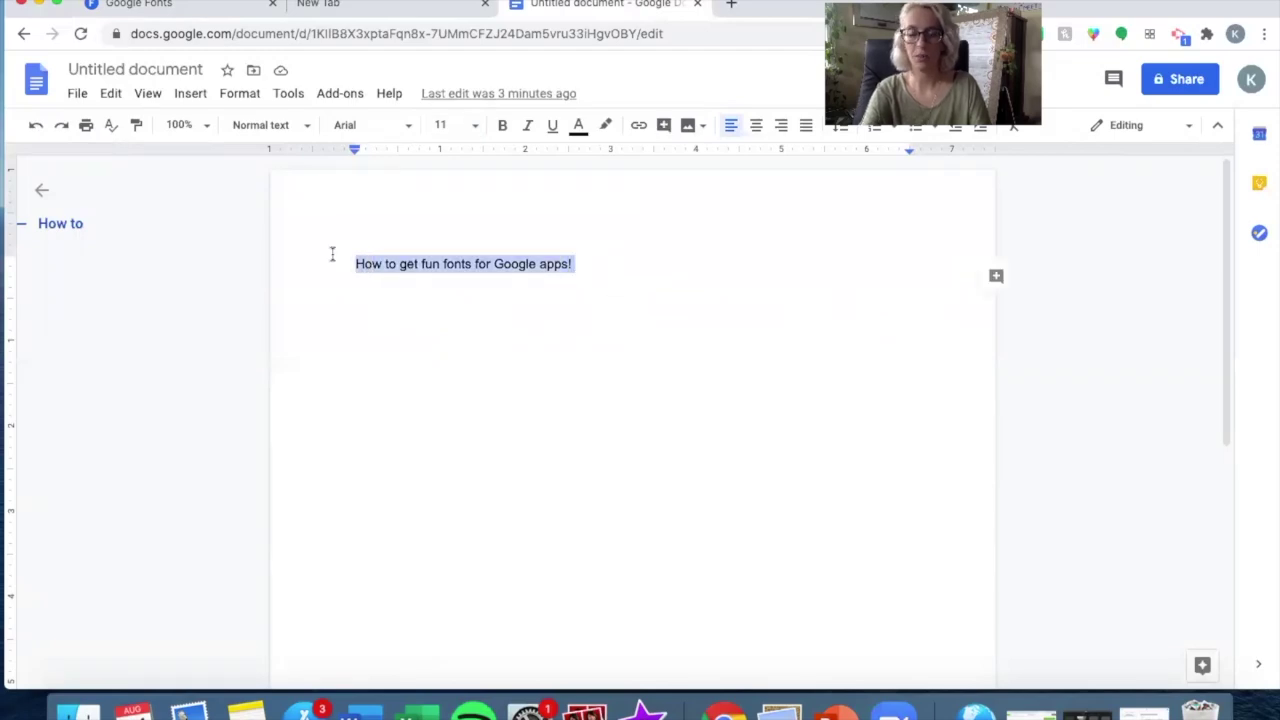
pyautogui.click(408, 134)
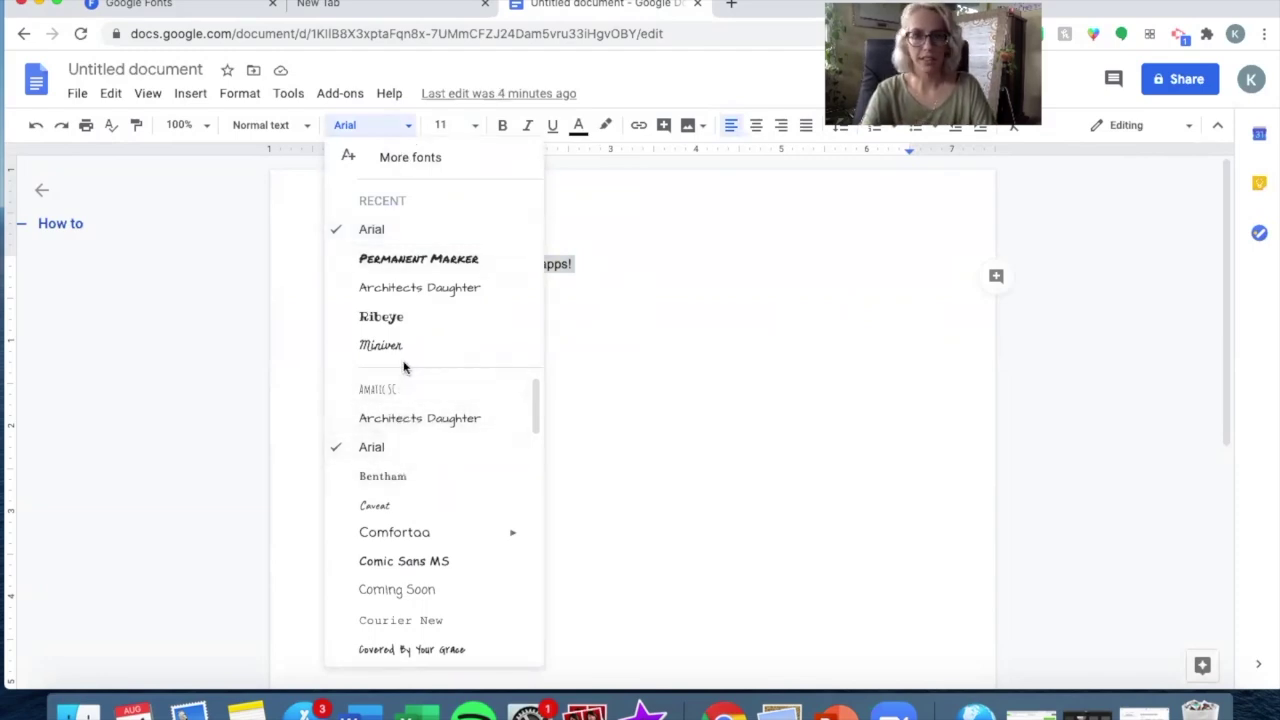
# Step: Search 'alata' in More fonts, add Alata, and apply it to the line
pyautogui.click(408, 157)
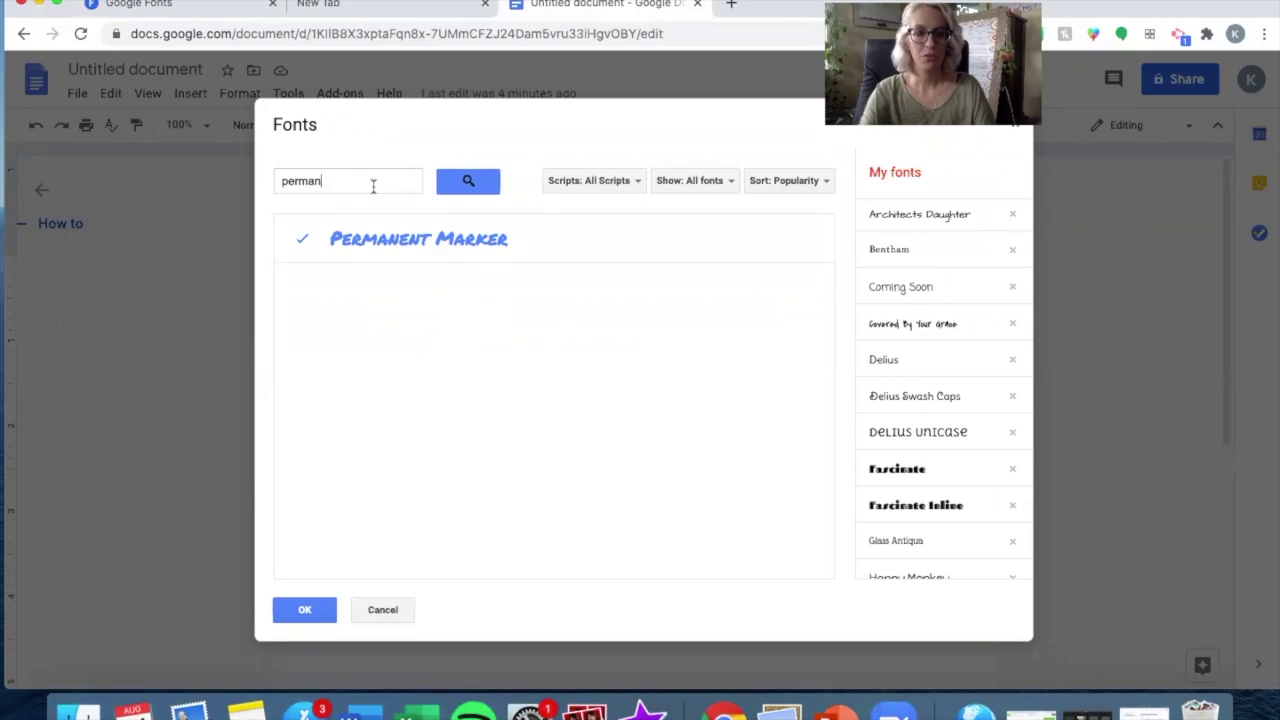
pyautogui.doubleClick(371, 182)
pyautogui.press('BackSpace')
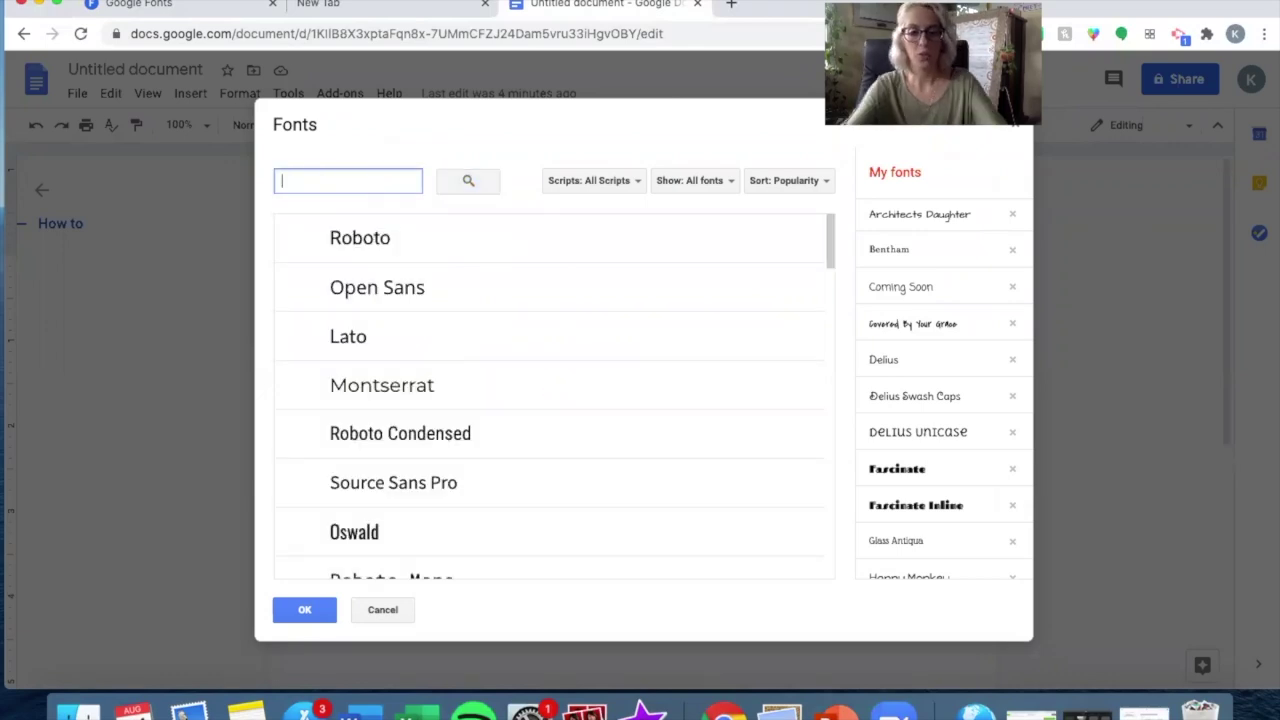
pyautogui.write('alata')
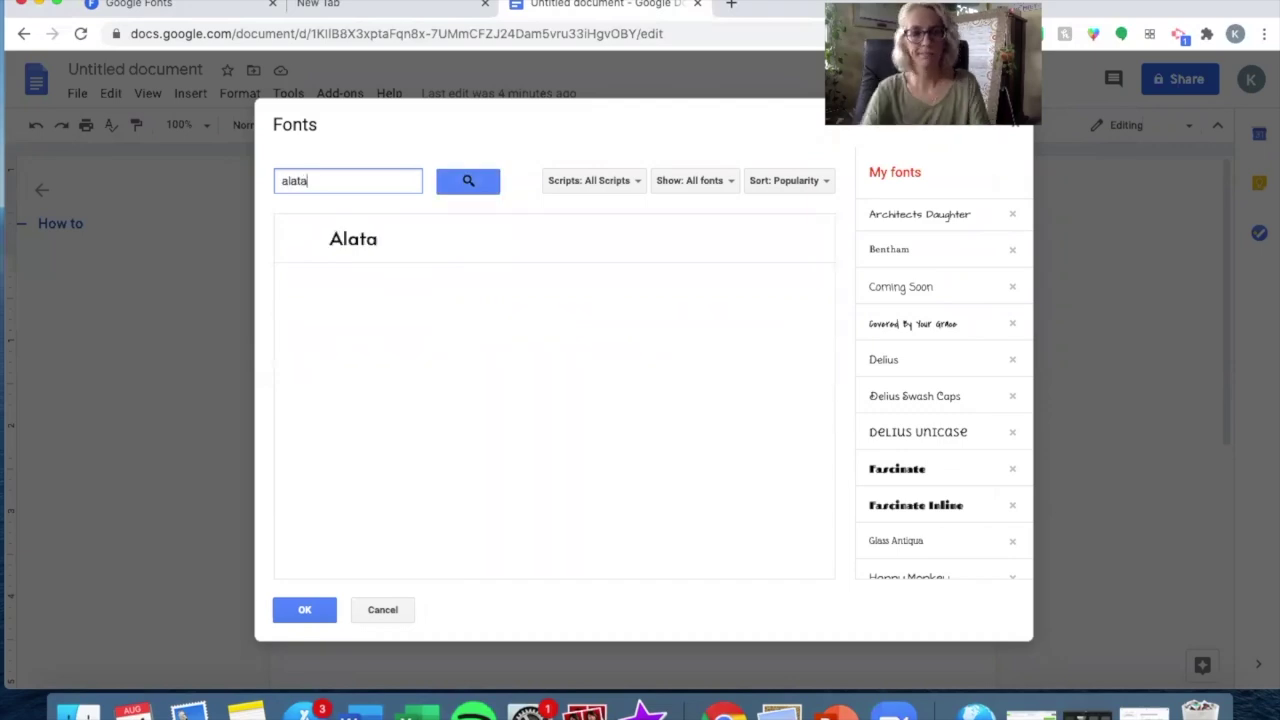
pyautogui.click(374, 260)
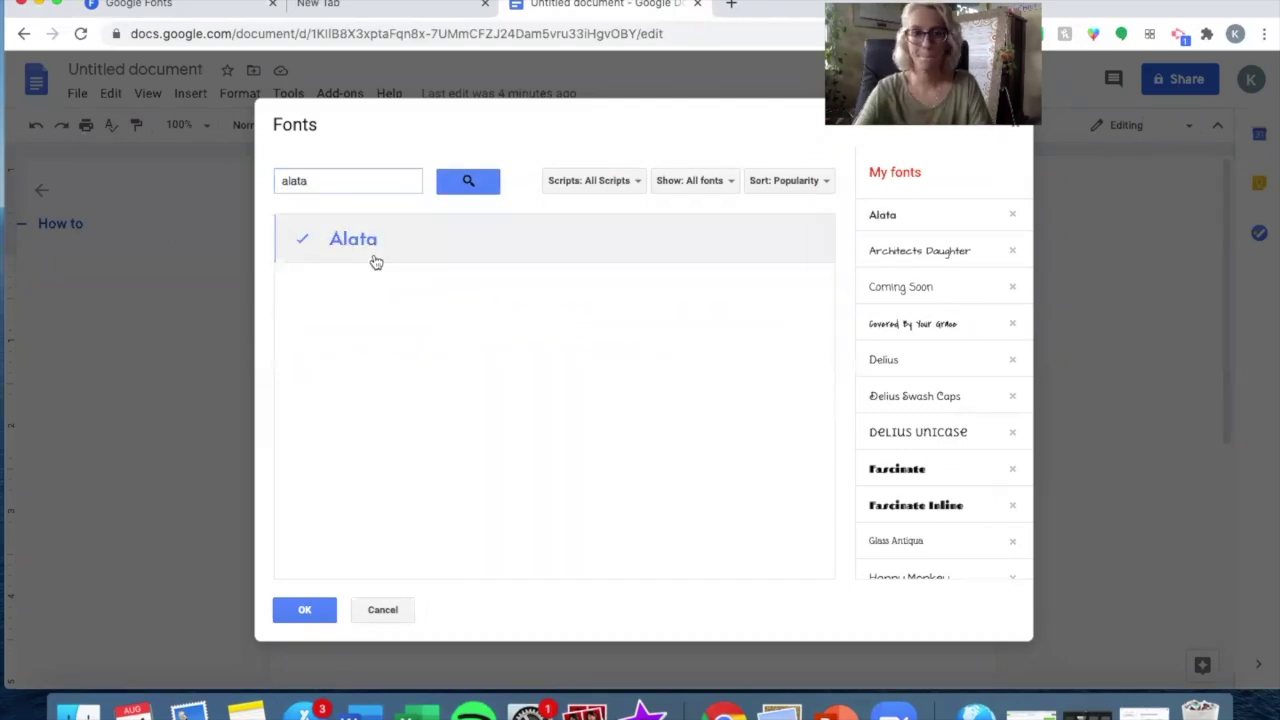
pyautogui.click(305, 610)
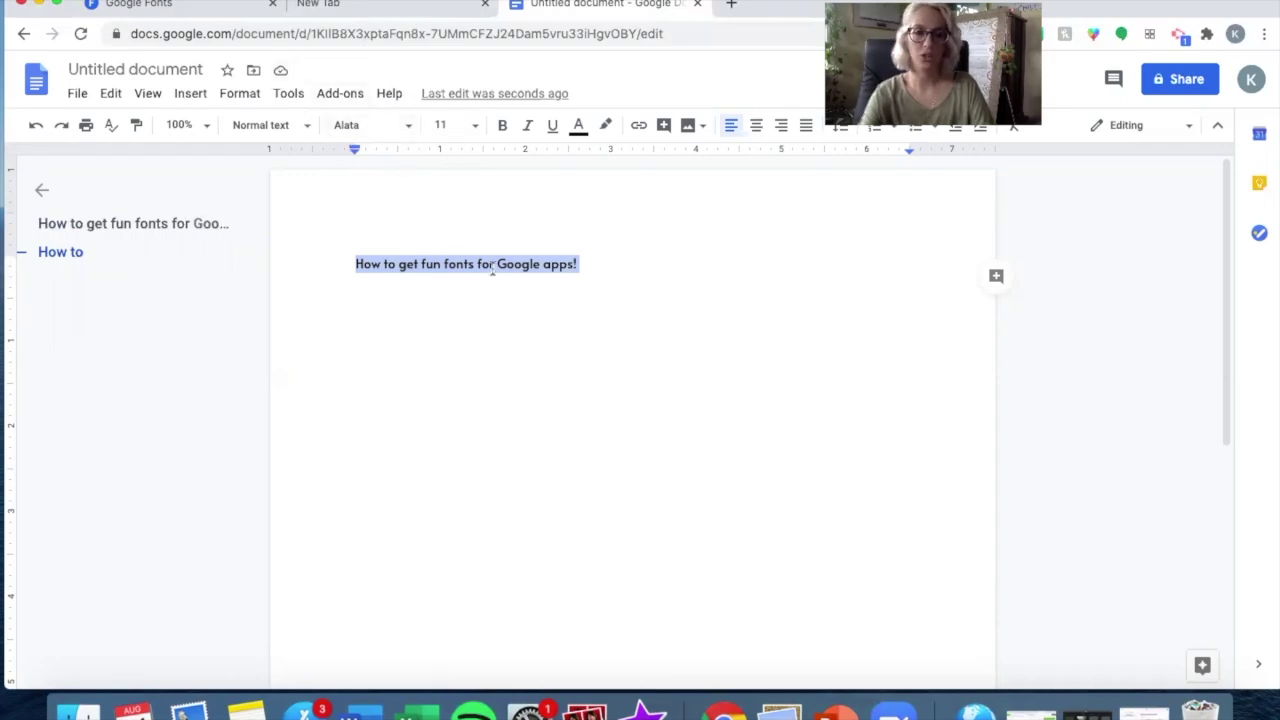
pyautogui.click(609, 261)
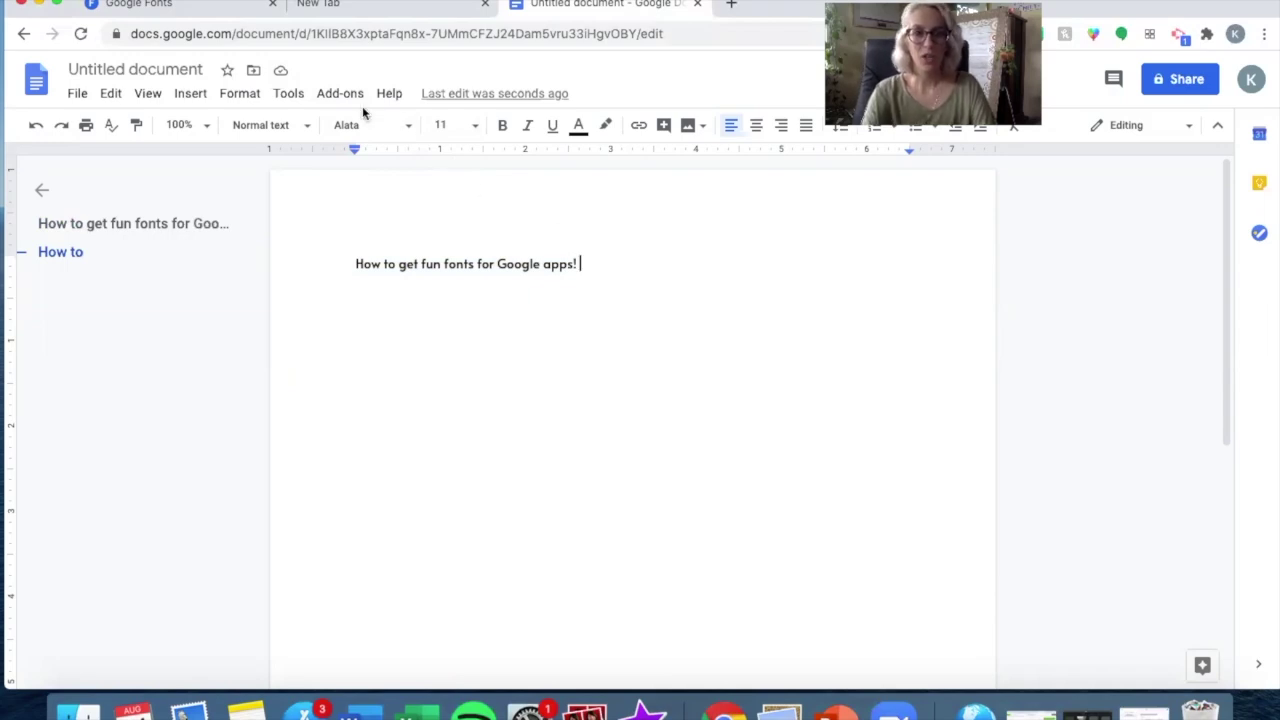
pyautogui.click(180, 6)
pyautogui.scroll(-1, 650, 372)
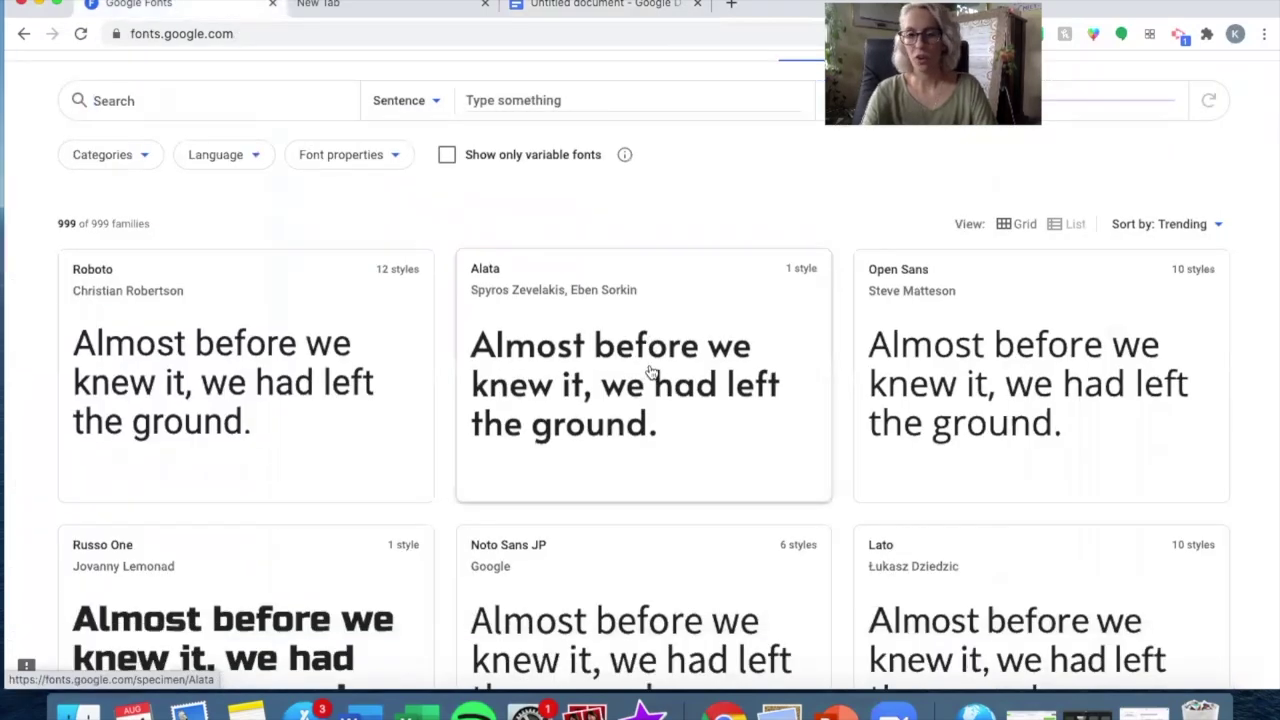
pyautogui.scroll(-5, 650, 372)
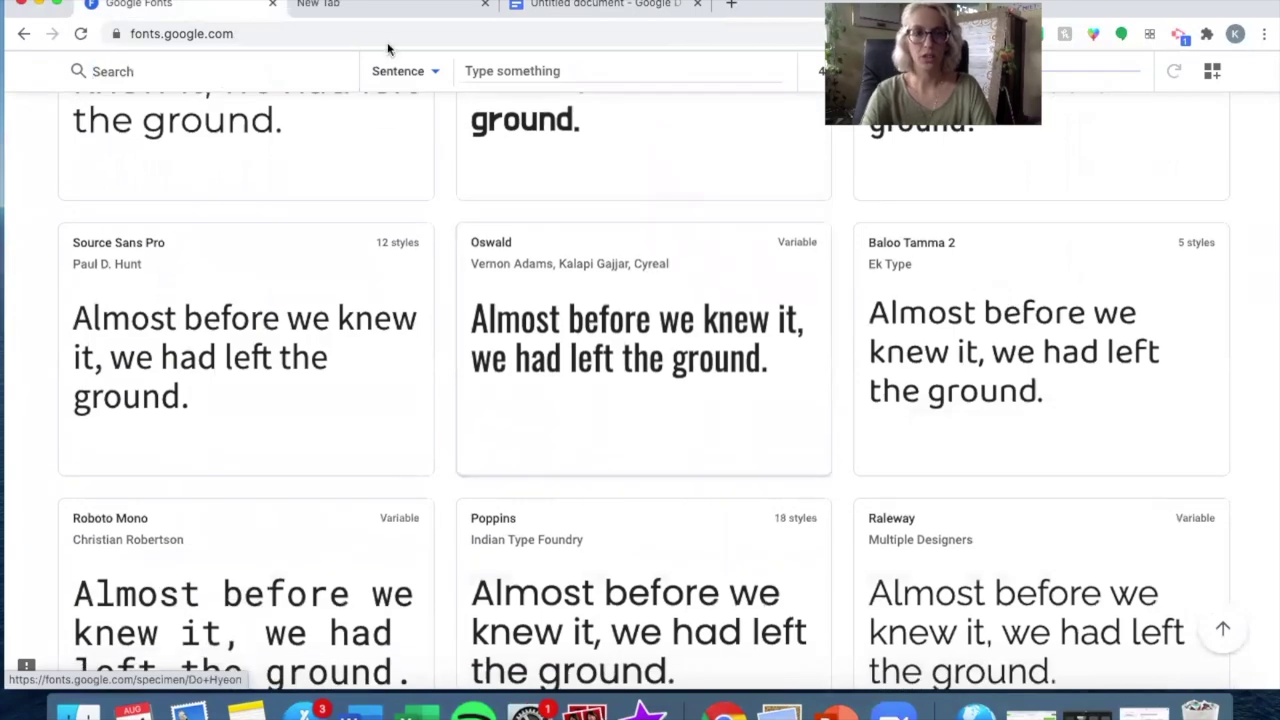
pyautogui.press('super+3')
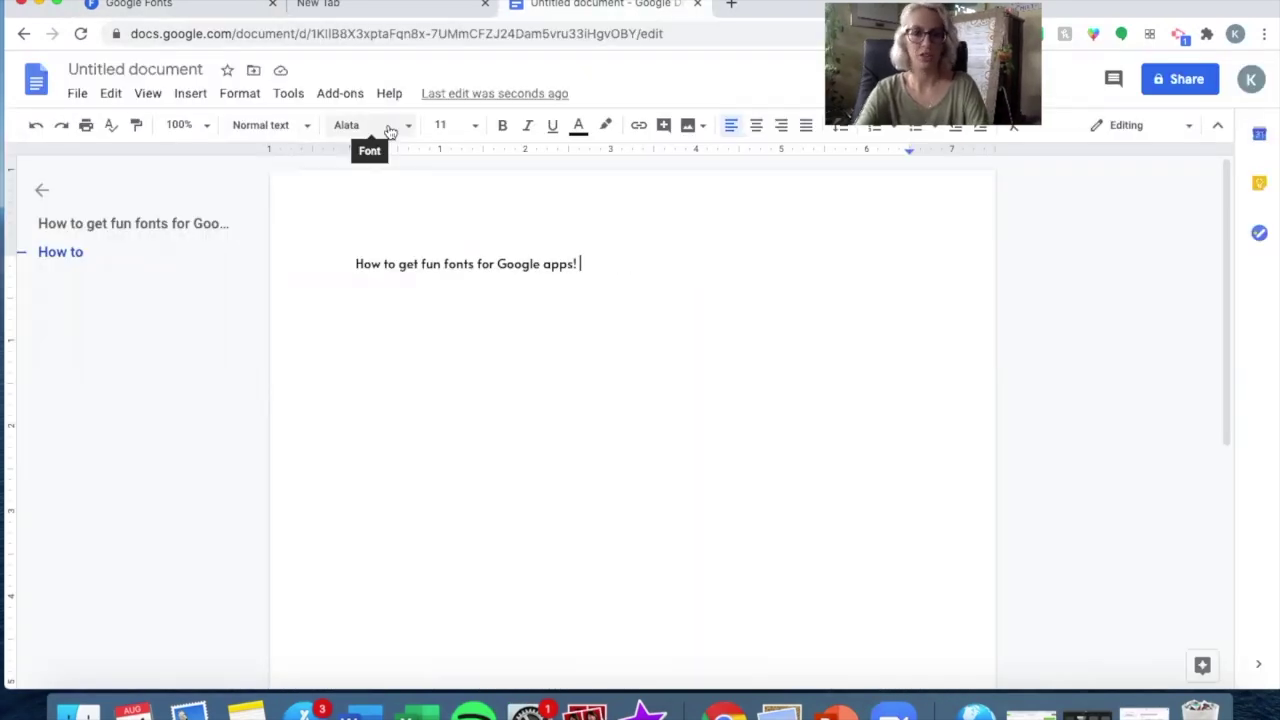
# Step: Search 'oswa' in the More fonts dialog, check Oswald, and confirm with OK
pyautogui.click(390, 130)
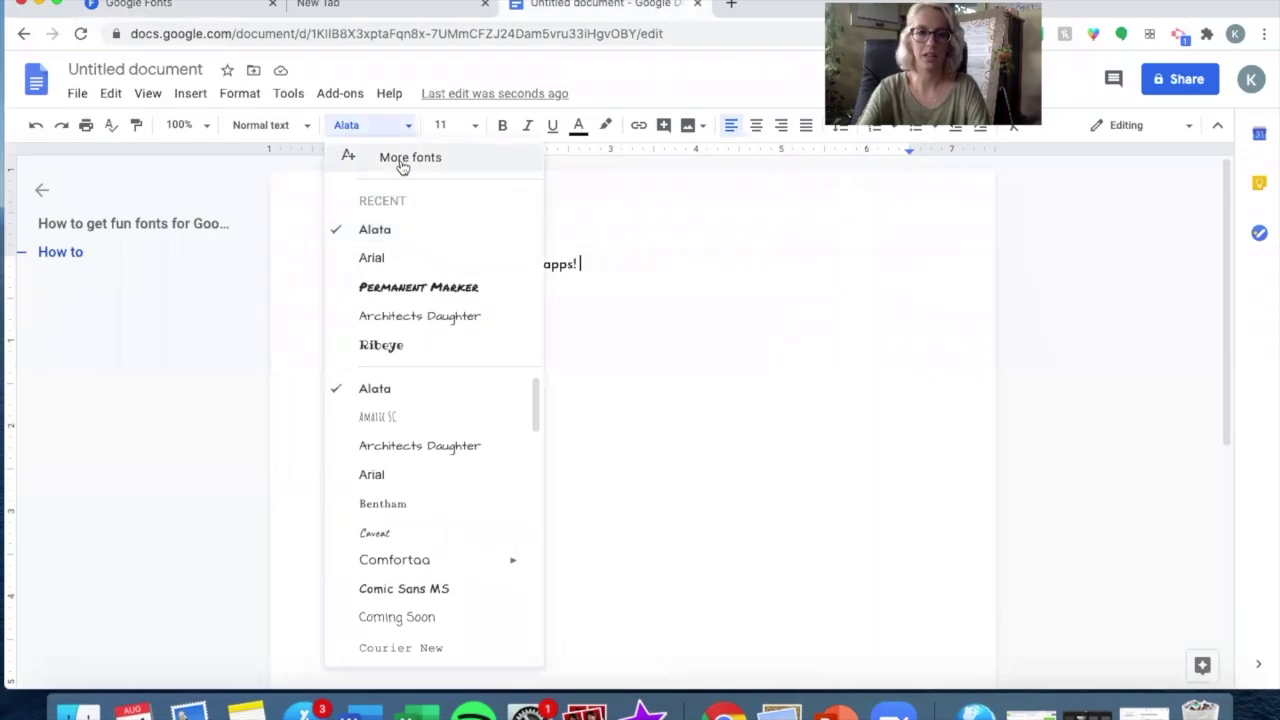
pyautogui.click(399, 157)
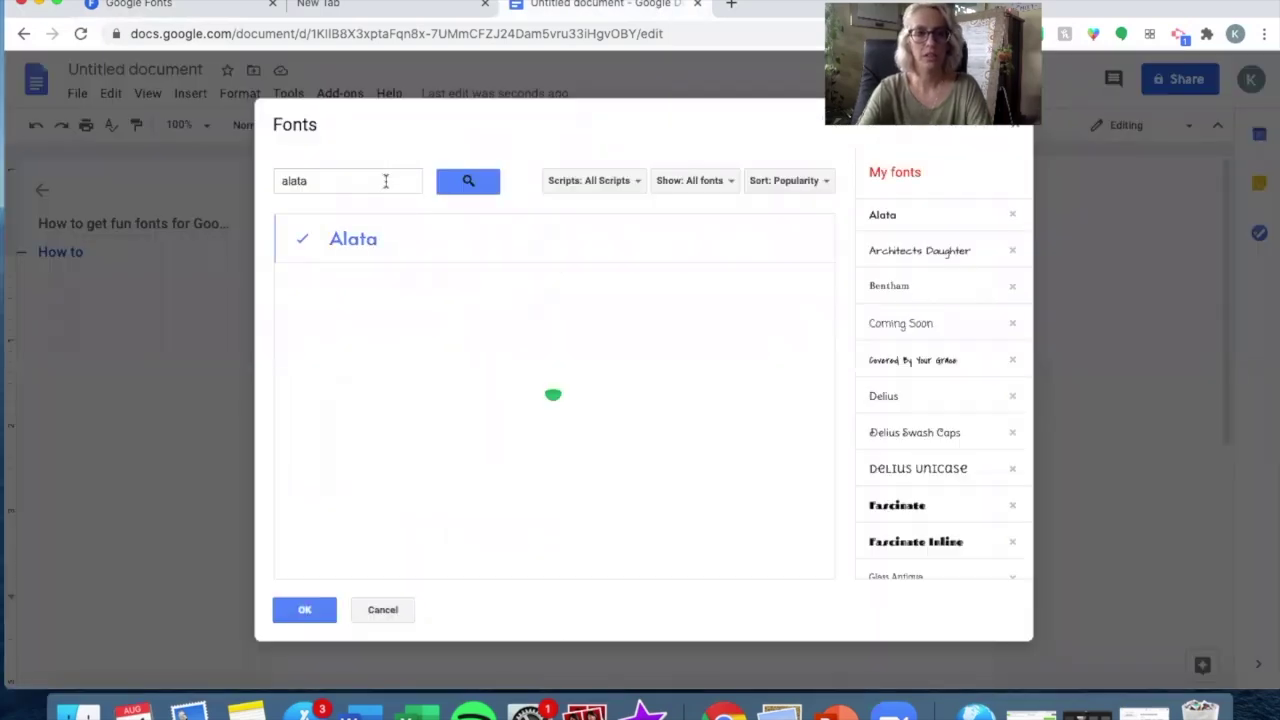
pyautogui.doubleClick(385, 180)
pyautogui.write('os')
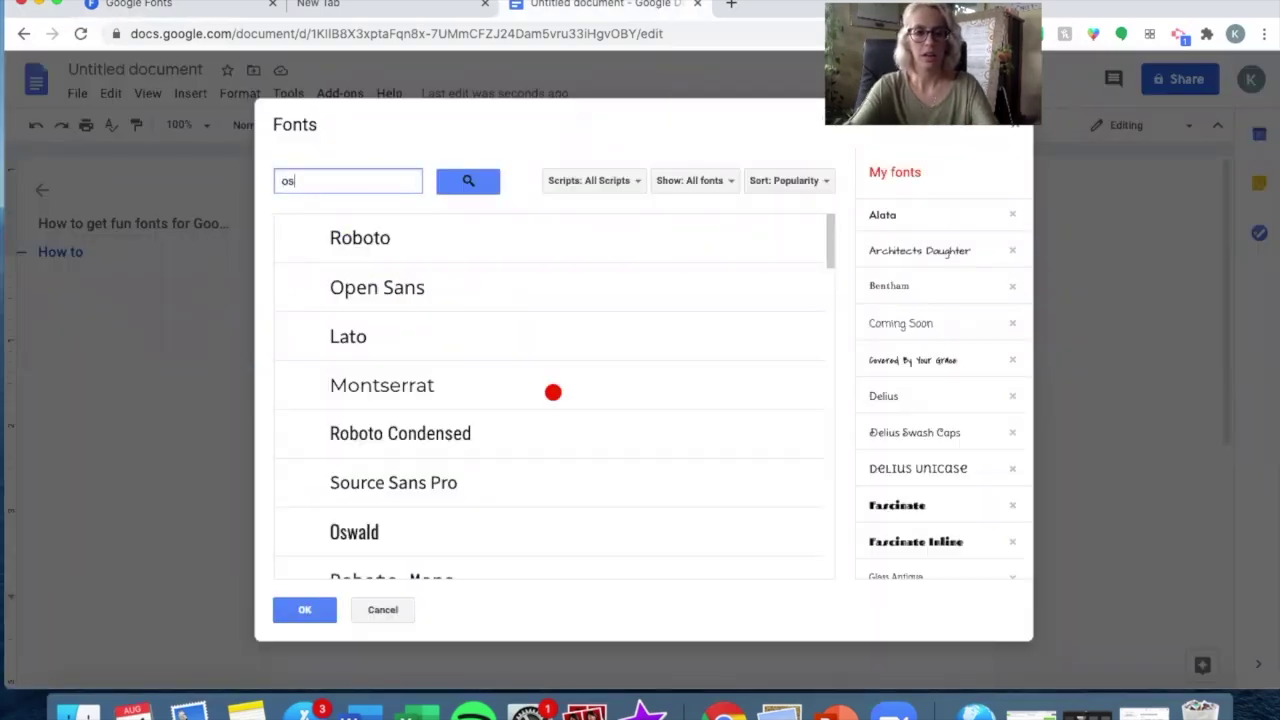
pyautogui.write('wa')
pyautogui.click(346, 236)
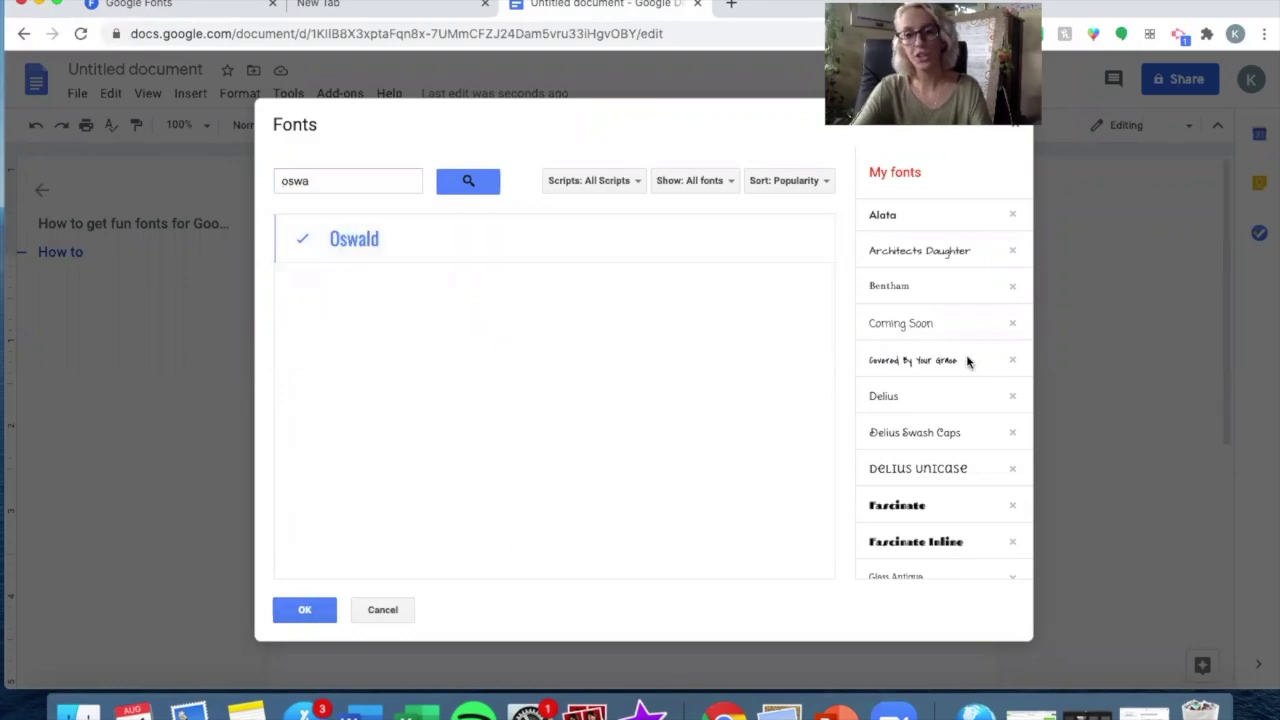
pyautogui.scroll(-3, 967, 362)
pyautogui.scroll(2, 967, 362)
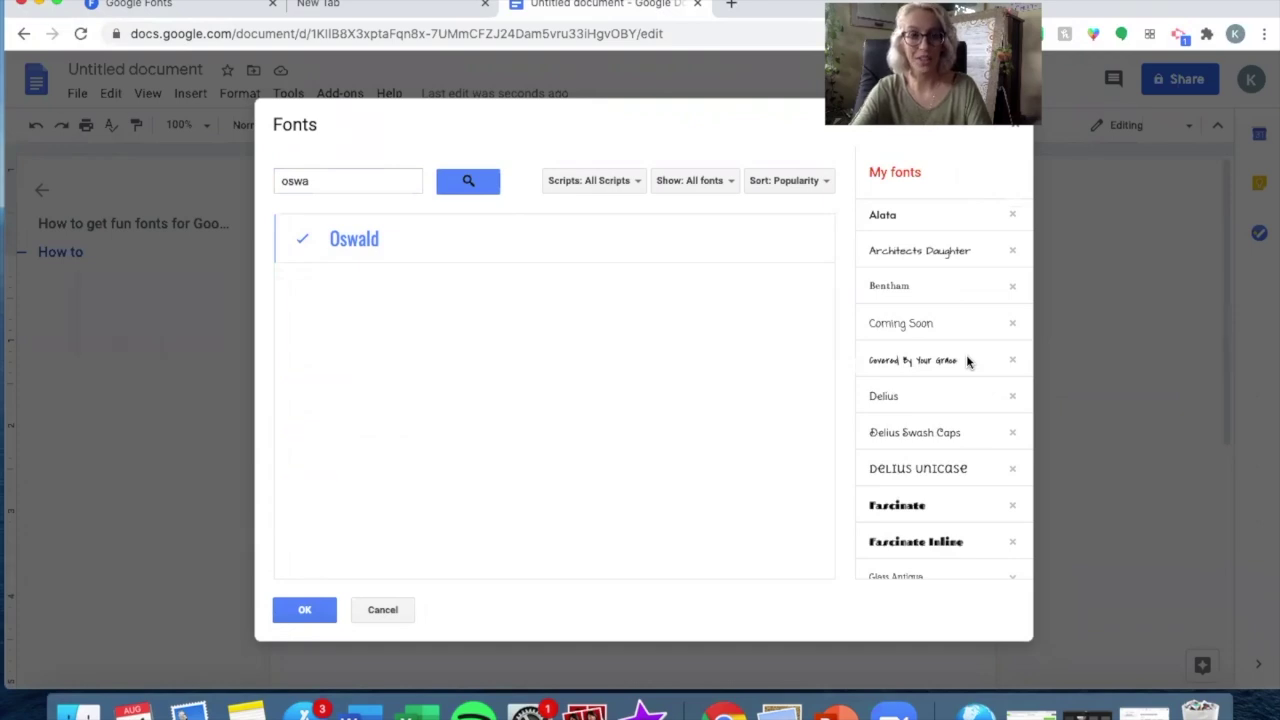
pyautogui.scroll(-8, 967, 362)
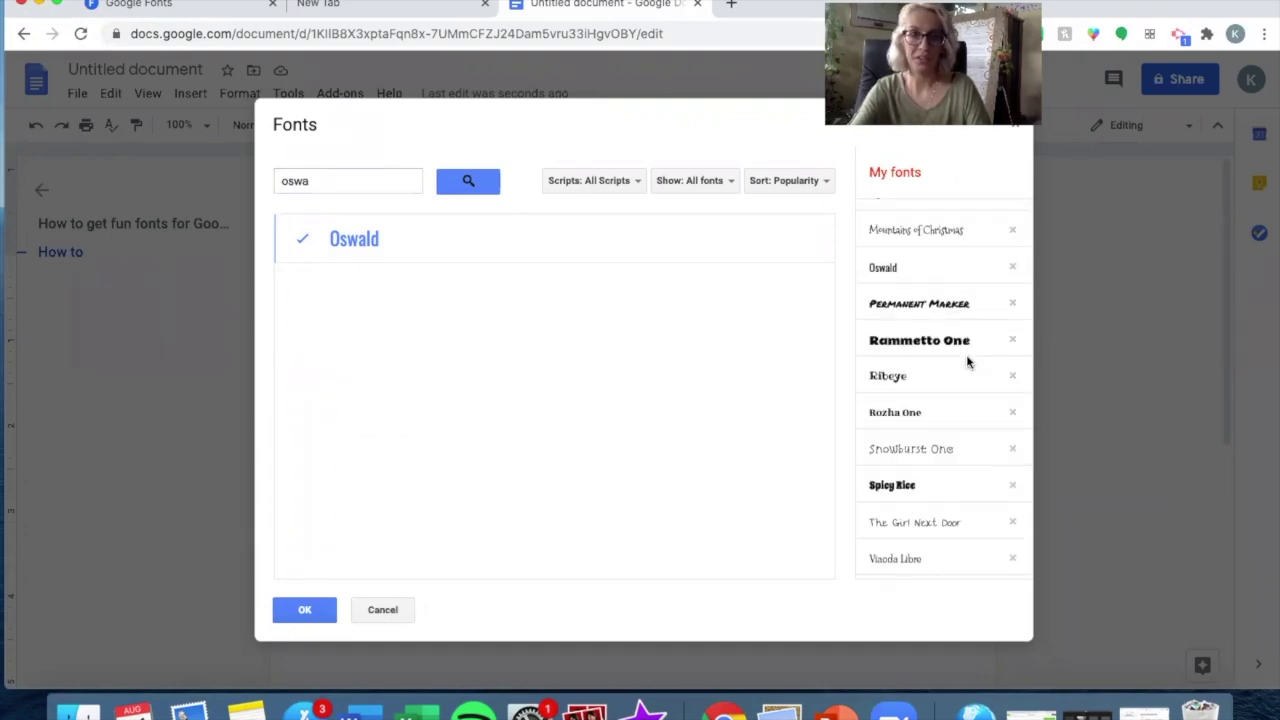
pyautogui.scroll(8, 967, 362)
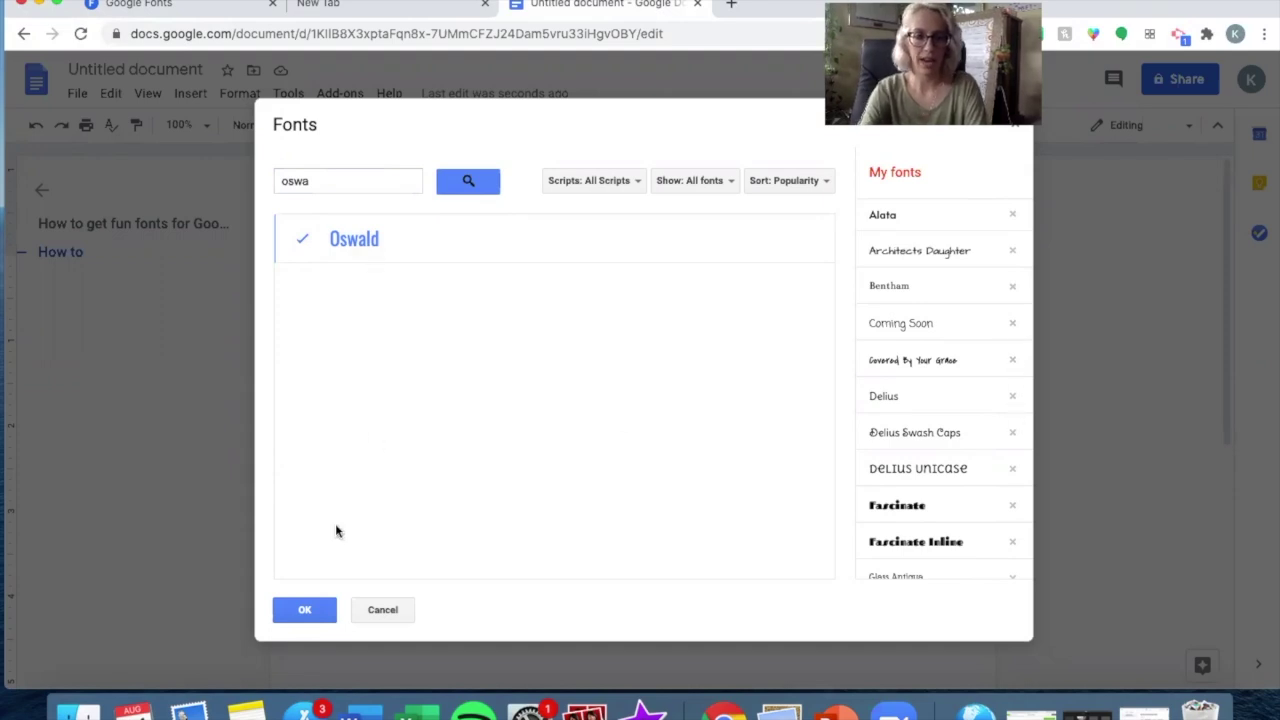
pyautogui.click(304, 610)
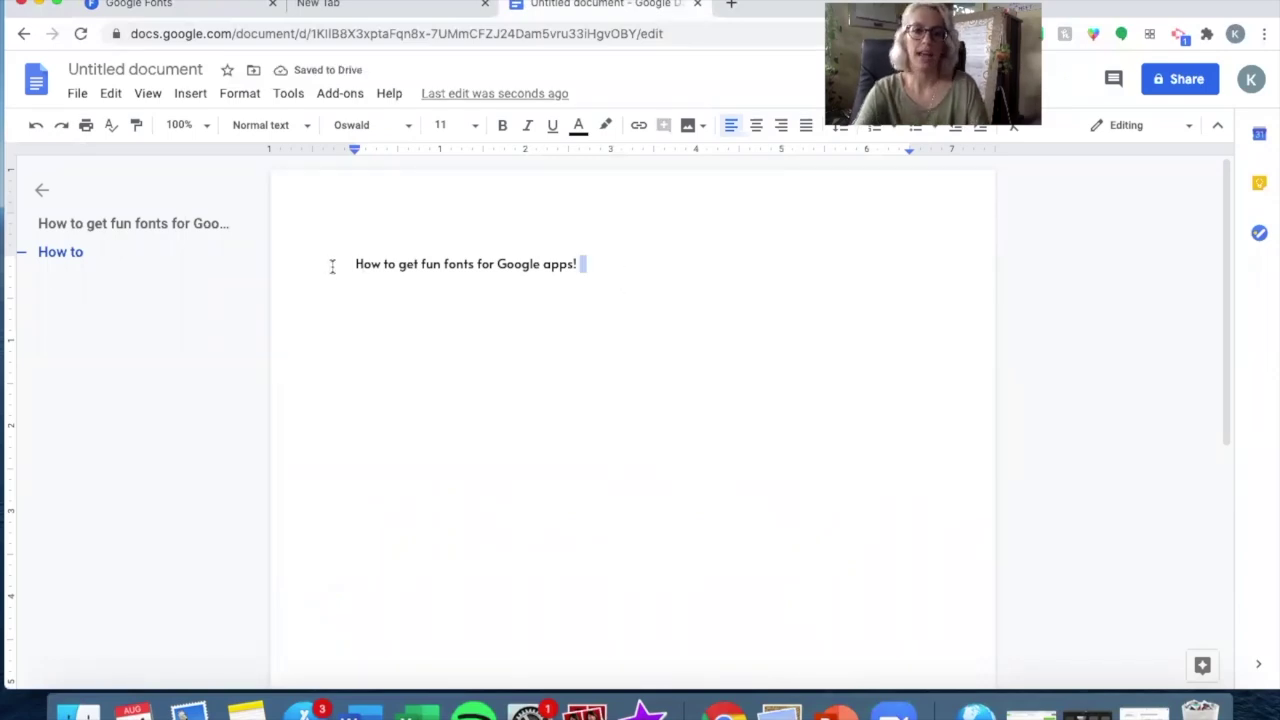
# Step: Select the whole heading line and pick Oswald from the font list, then deselect it
pyautogui.press('super+a')
pyautogui.click(410, 125)
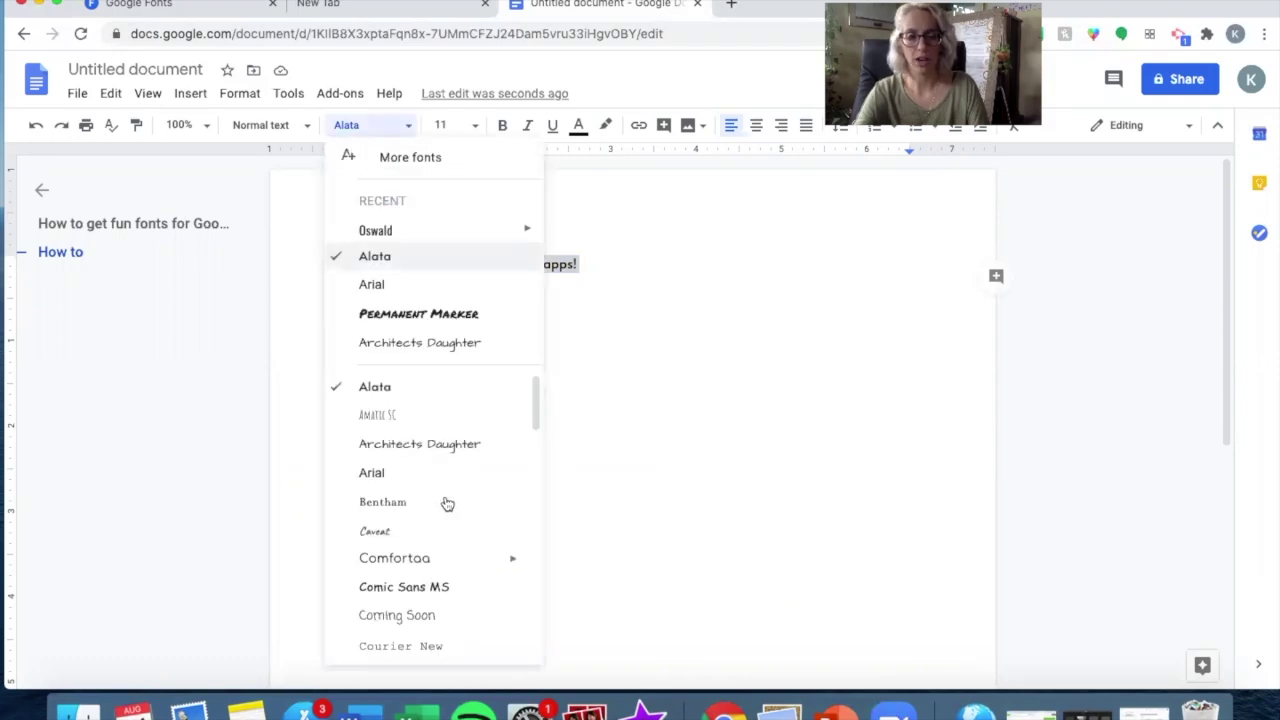
pyautogui.scroll(-1, 445, 505)
pyautogui.scroll(-6, 445, 511)
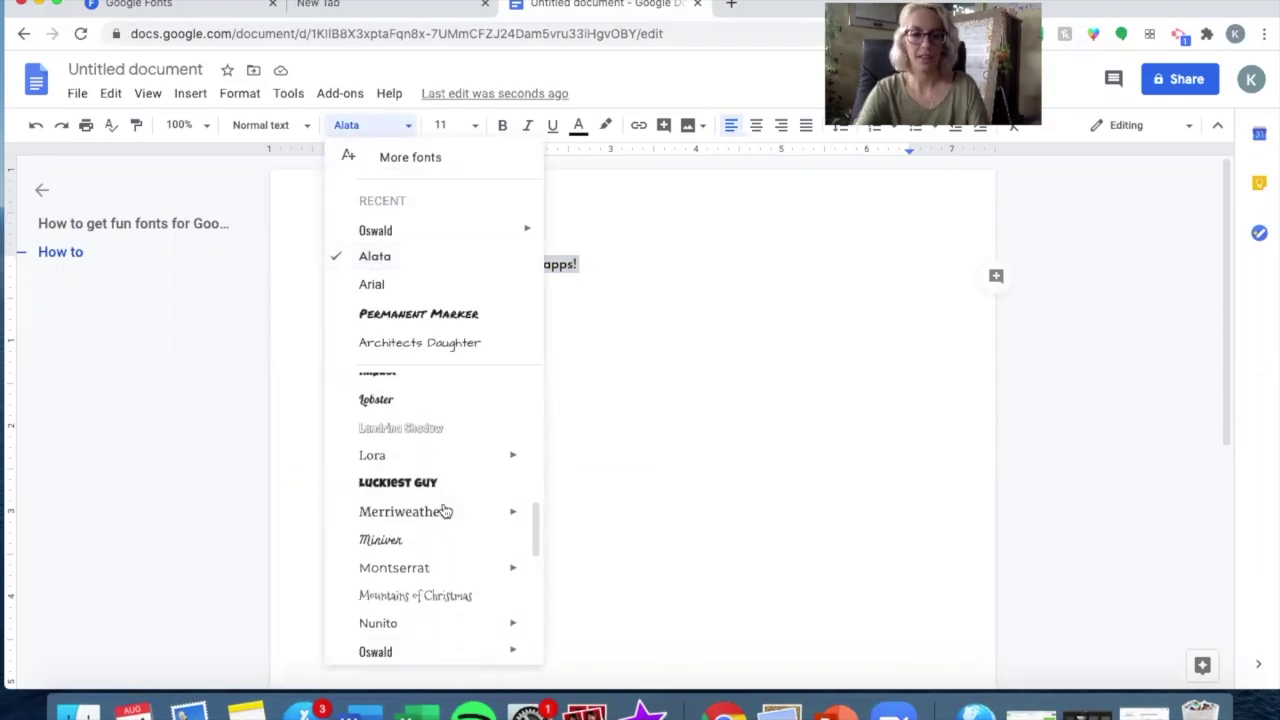
pyautogui.scroll(-2, 445, 511)
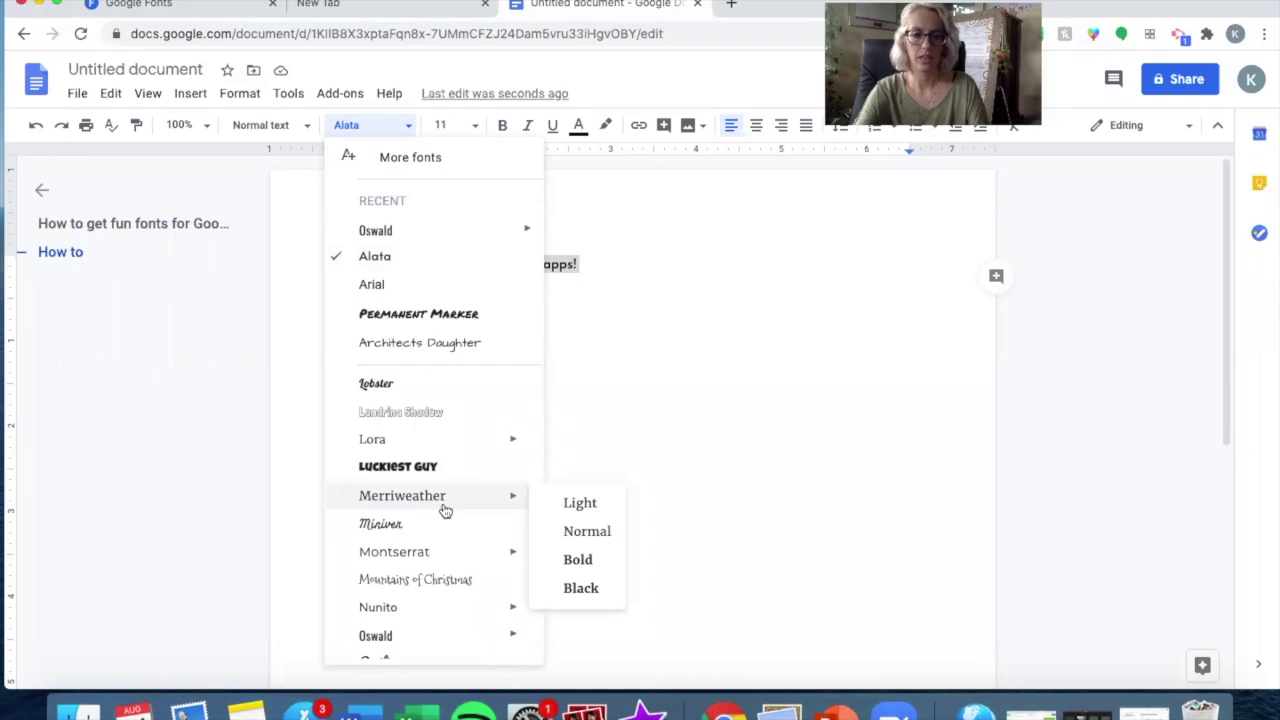
pyautogui.scroll(-2, 412, 640)
pyautogui.scroll(-1, 412, 600)
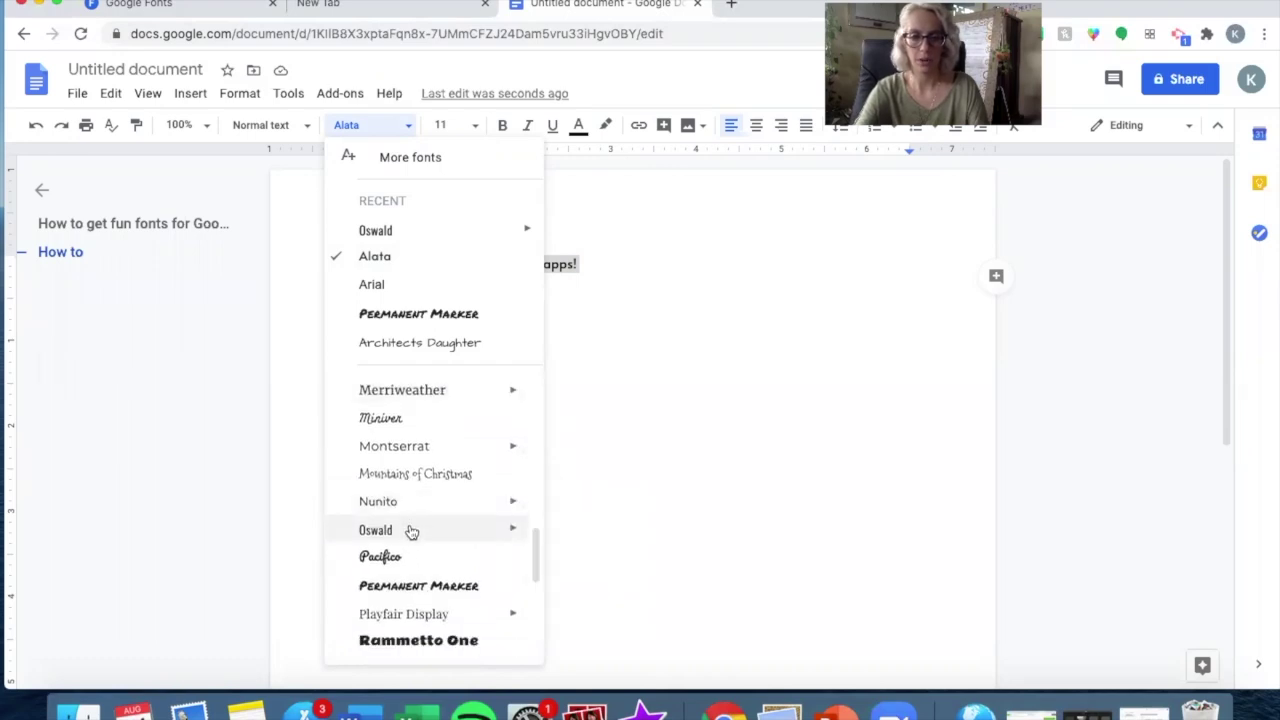
pyautogui.click(430, 528)
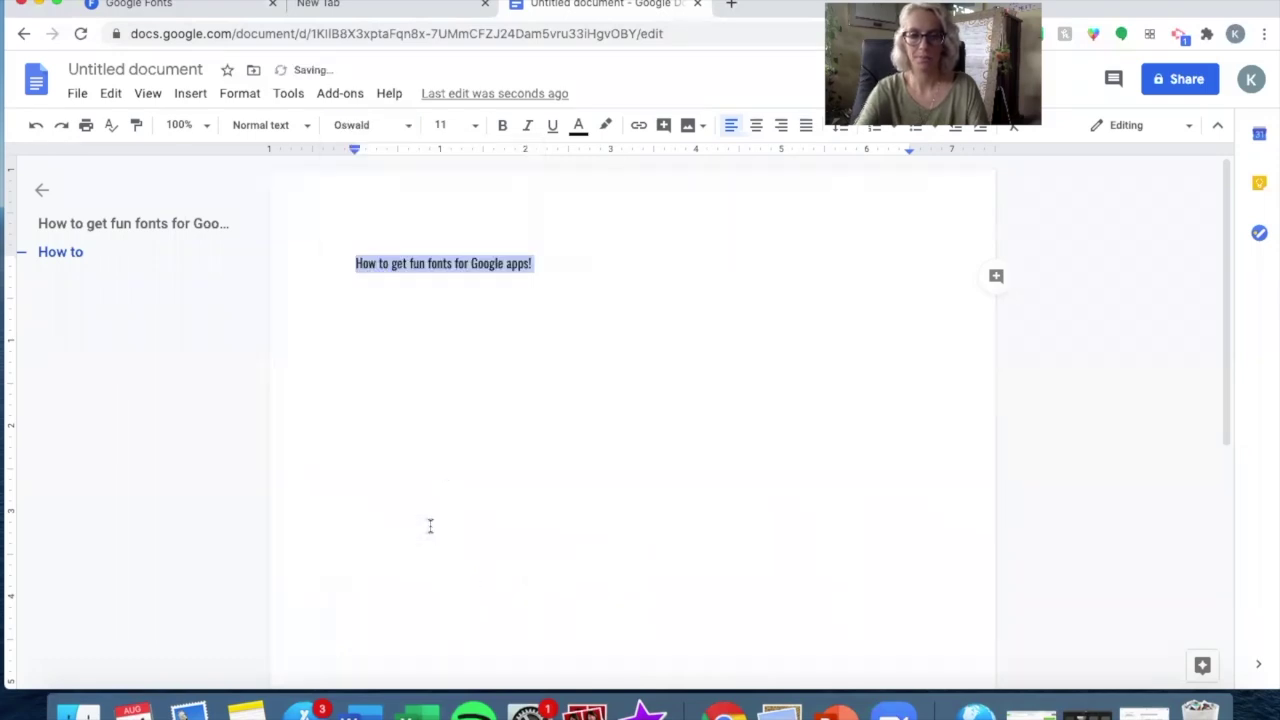
pyautogui.click(723, 393)
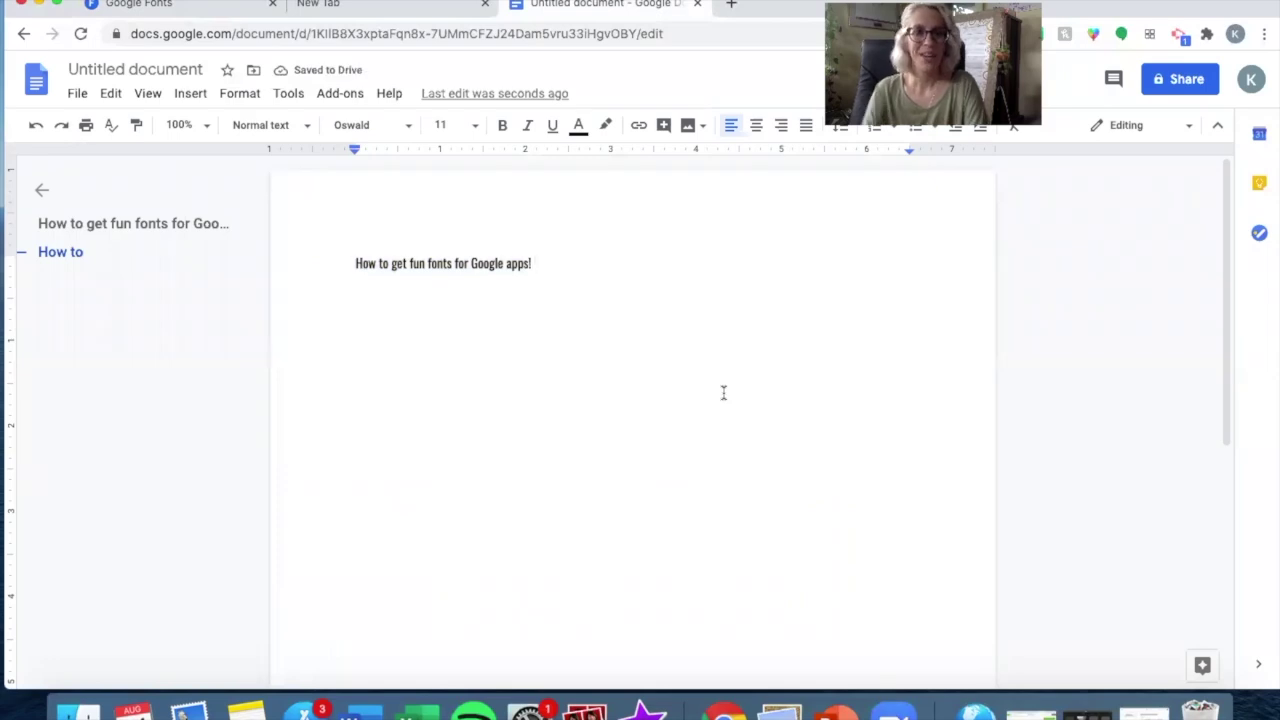
pyautogui.moveTo(536, 263); pyautogui.dragTo(377, 266)
pyautogui.click(583, 251)
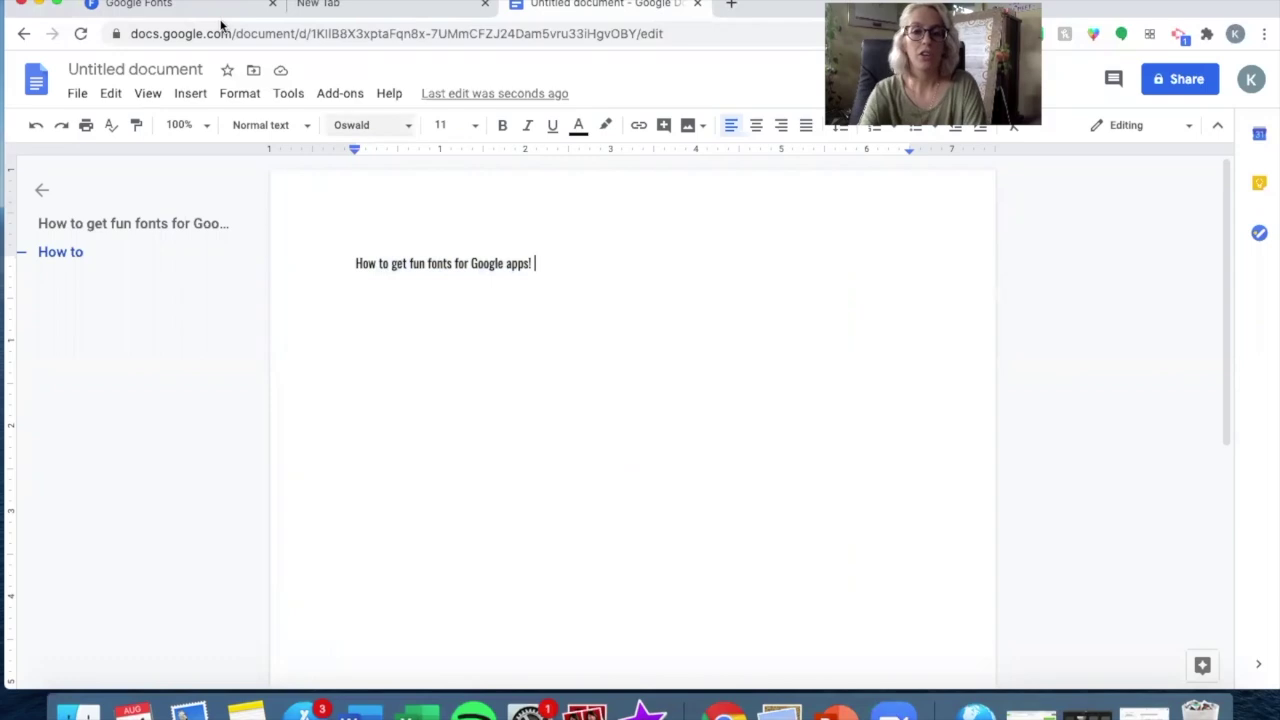
# Step: In Categories, uncheck Serif, Sans Serif, Display and Monospace so only Handwriting remains
pyautogui.click(141, 5)
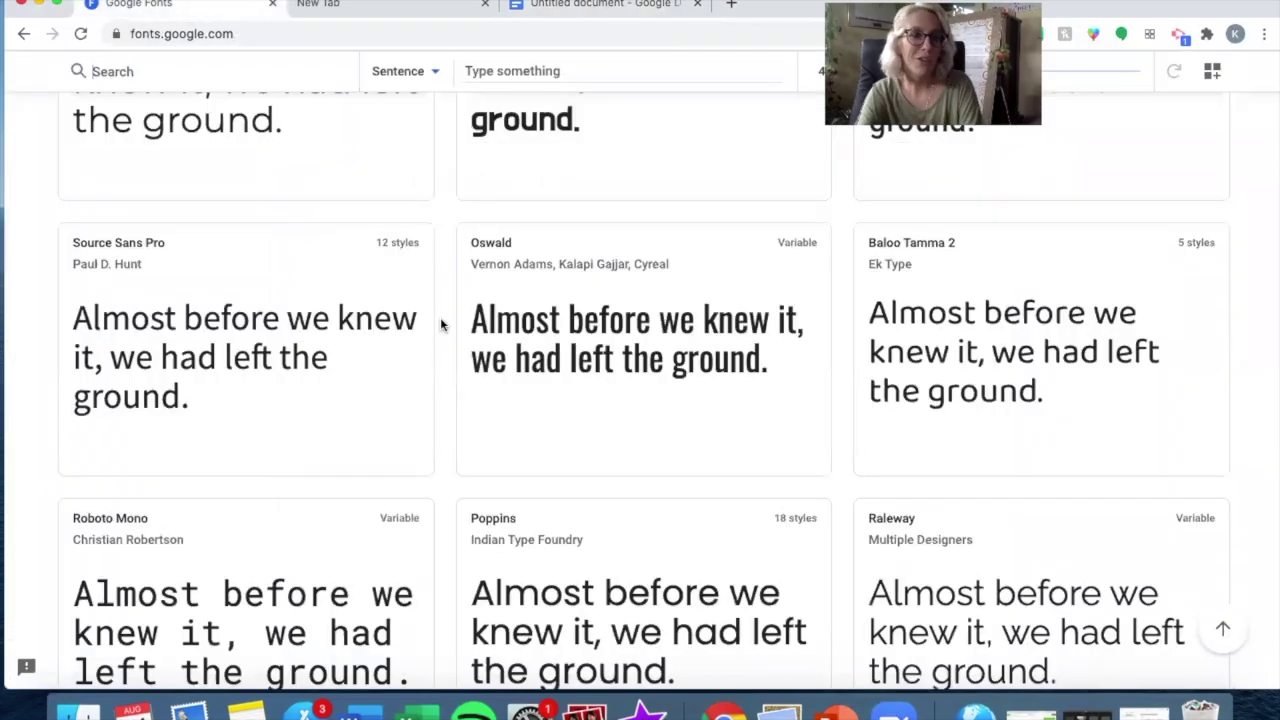
pyautogui.scroll(15, 443, 320)
pyautogui.click(118, 200)
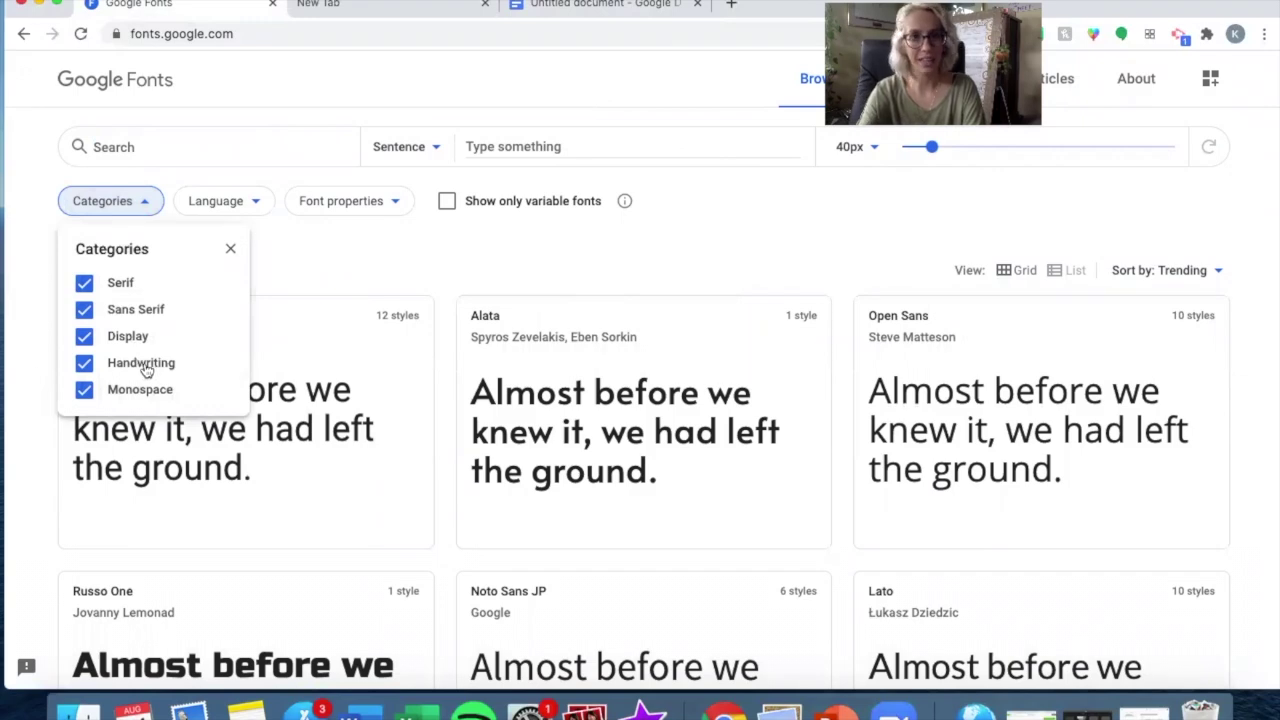
pyautogui.click(84, 284)
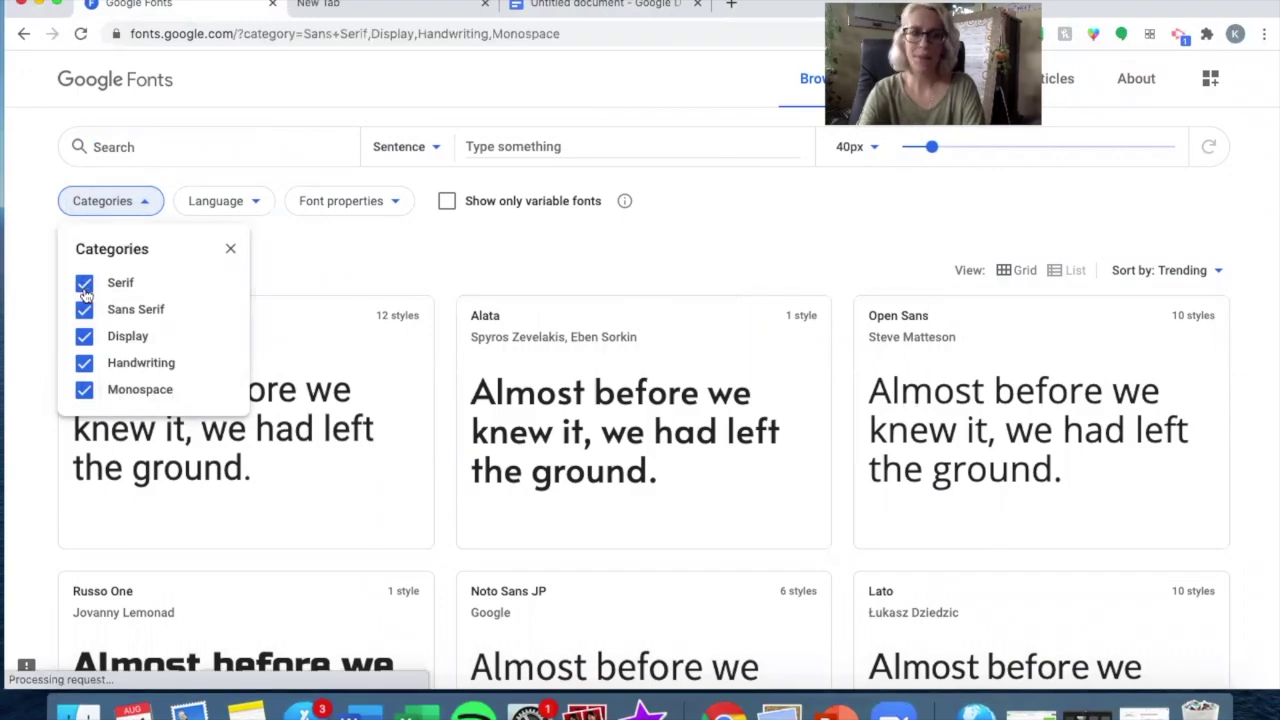
pyautogui.click(84, 311)
pyautogui.click(84, 337)
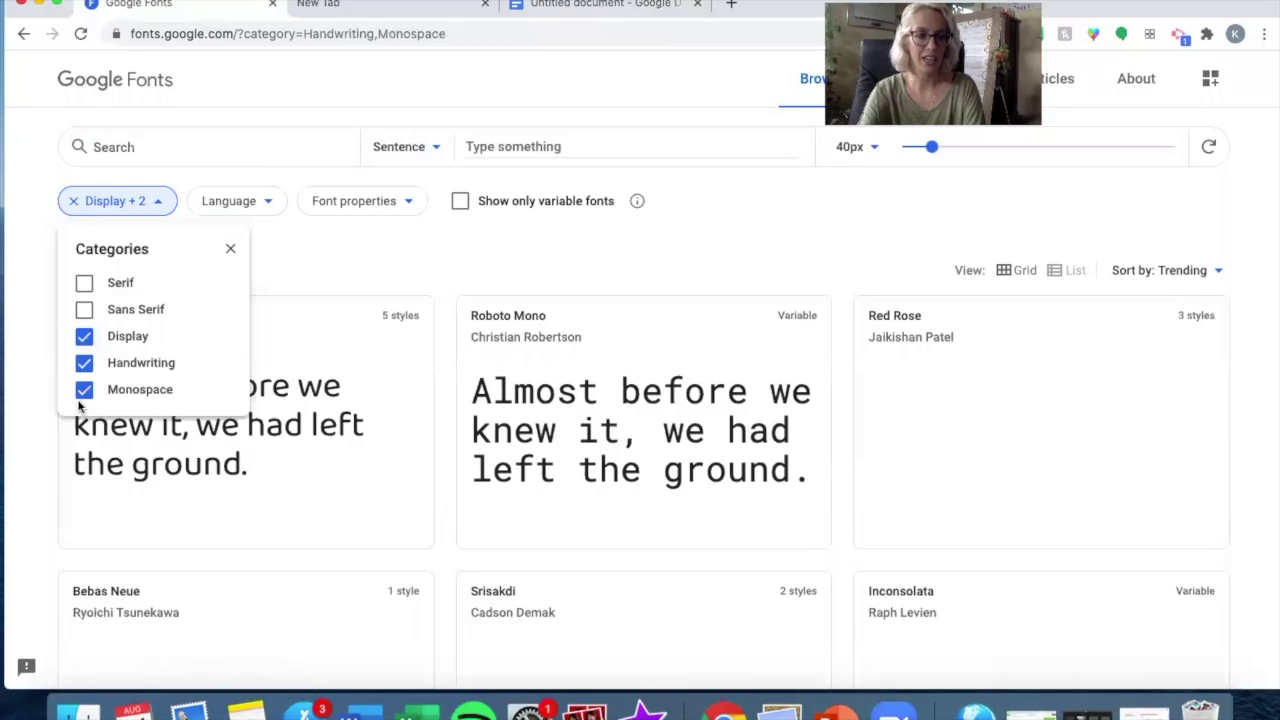
pyautogui.click(84, 390)
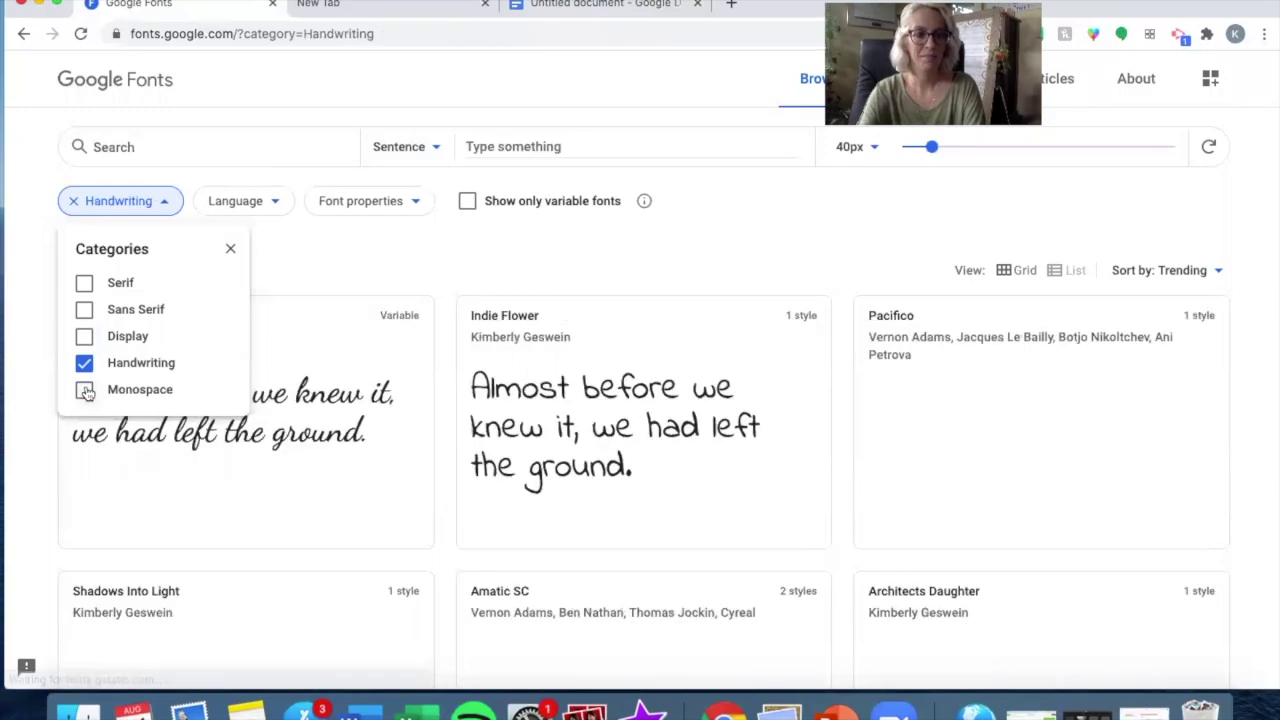
pyautogui.click(230, 250)
pyautogui.scroll(-5, 460, 366)
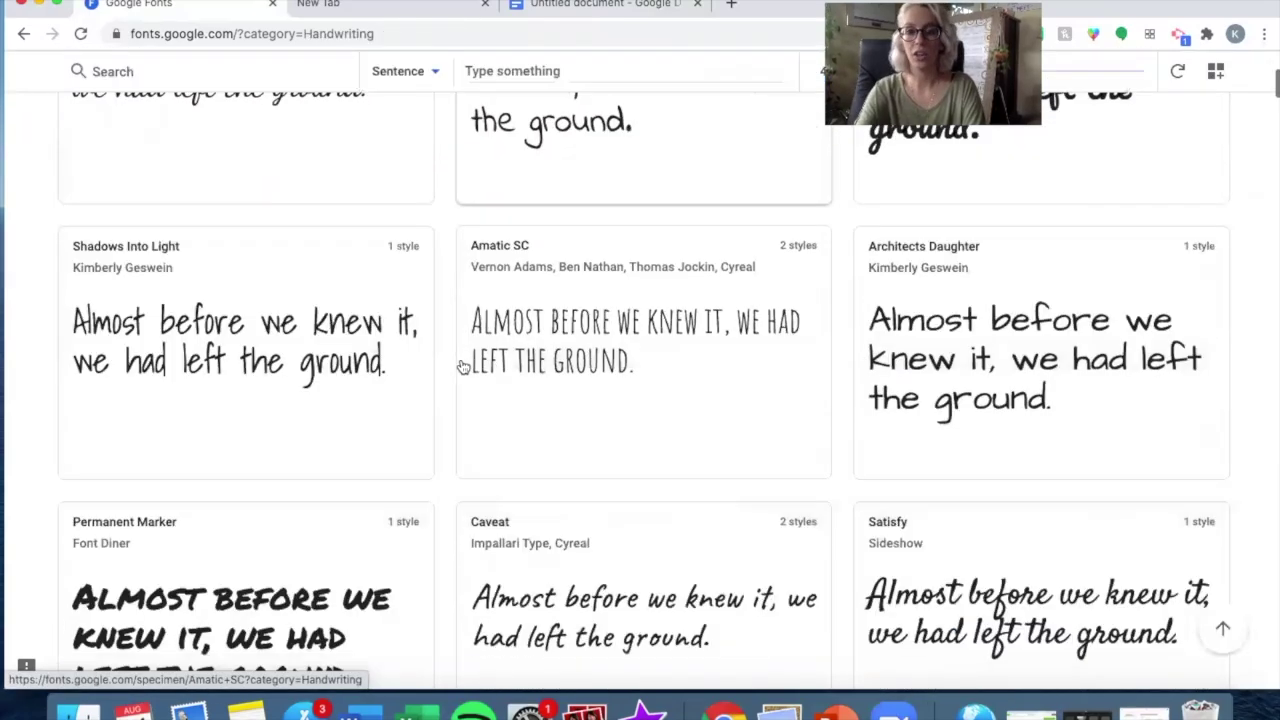
pyautogui.scroll(-2, 463, 367)
pyautogui.scroll(-3, 463, 367)
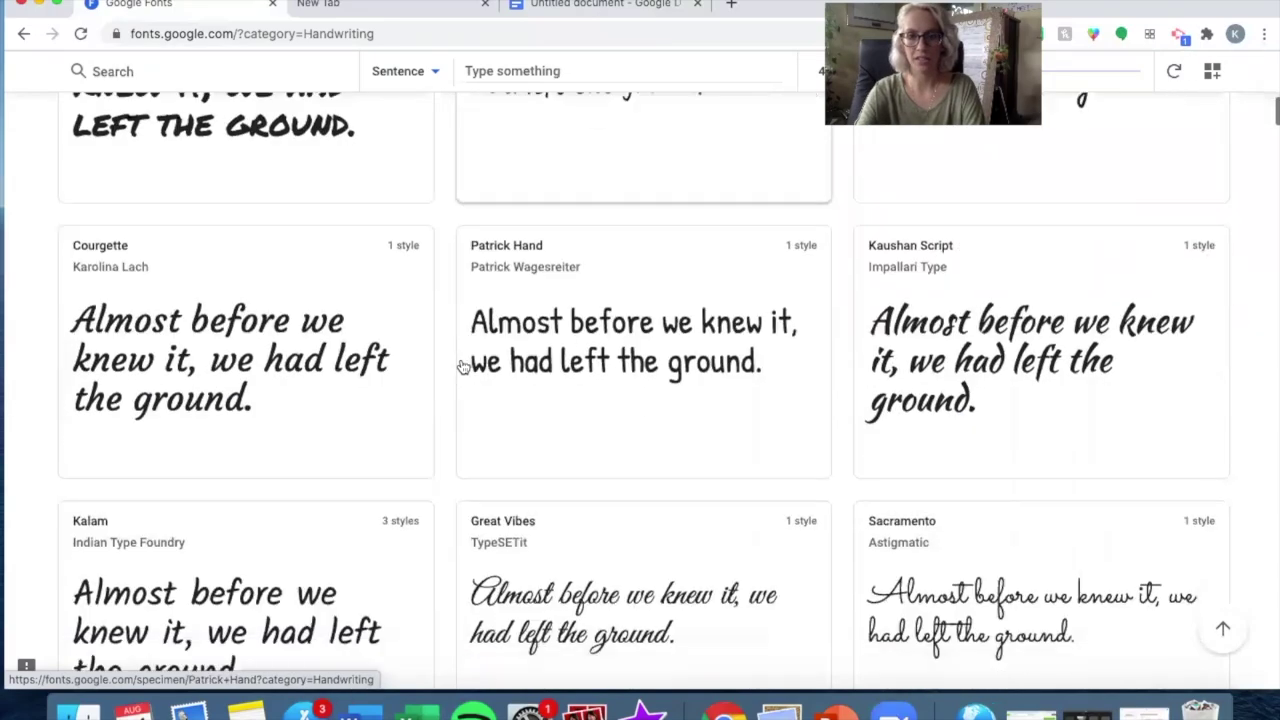
pyautogui.scroll(-5, 463, 367)
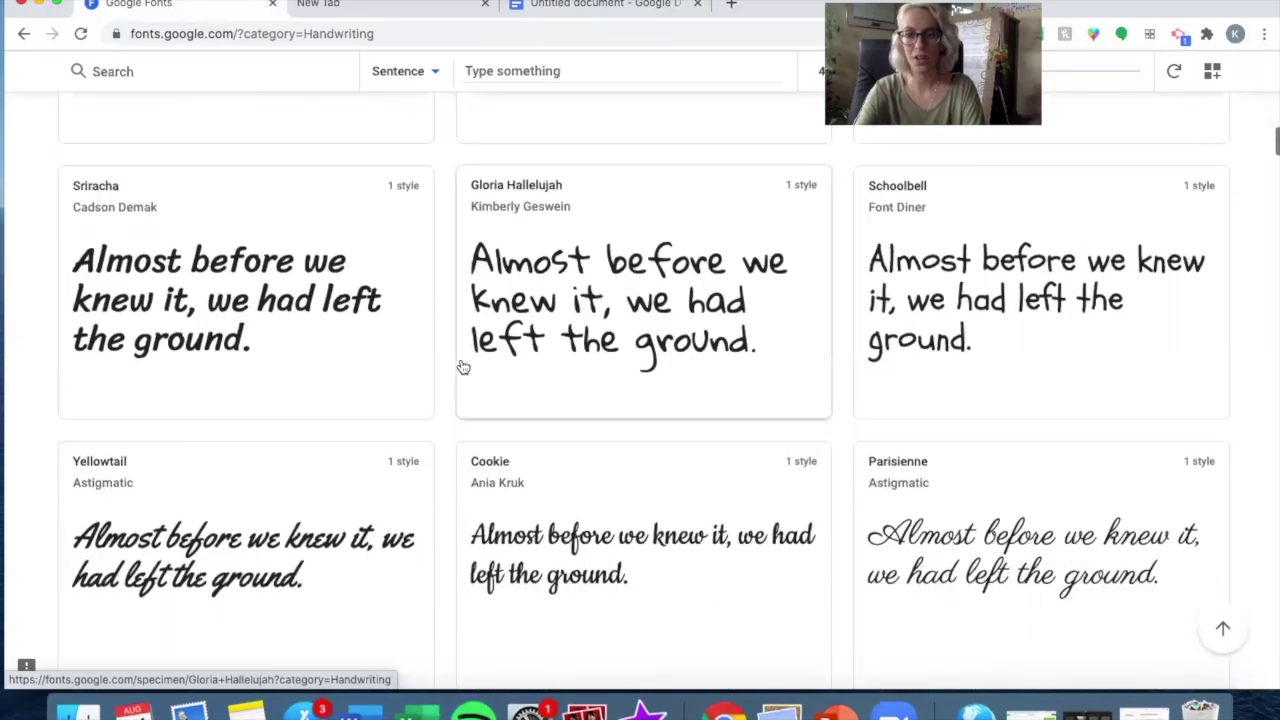